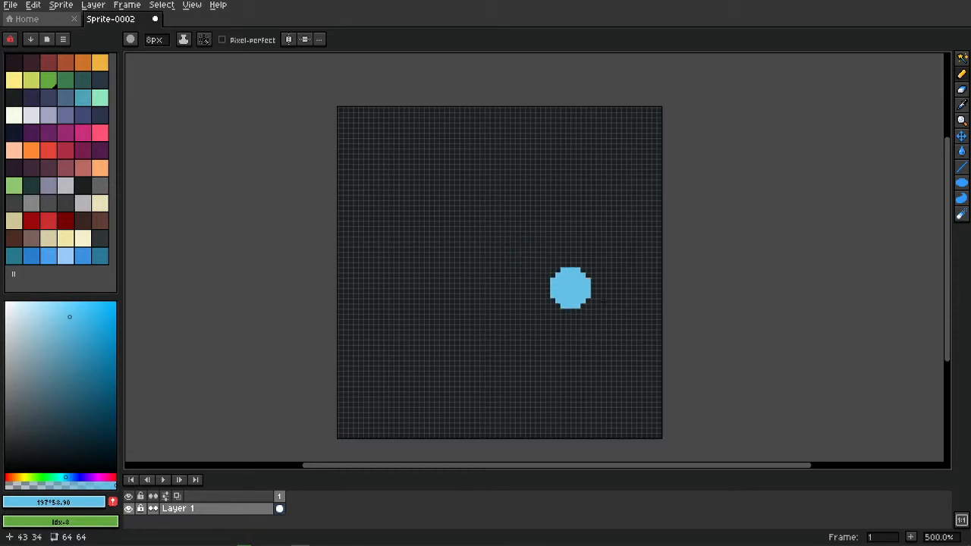
Paint a thick blue S-shaped stroke and lay a second overlapping pass over it.
{"action": "left_click_drag", "start_coordinate": [556, 273], "coordinate": [534, 267]}
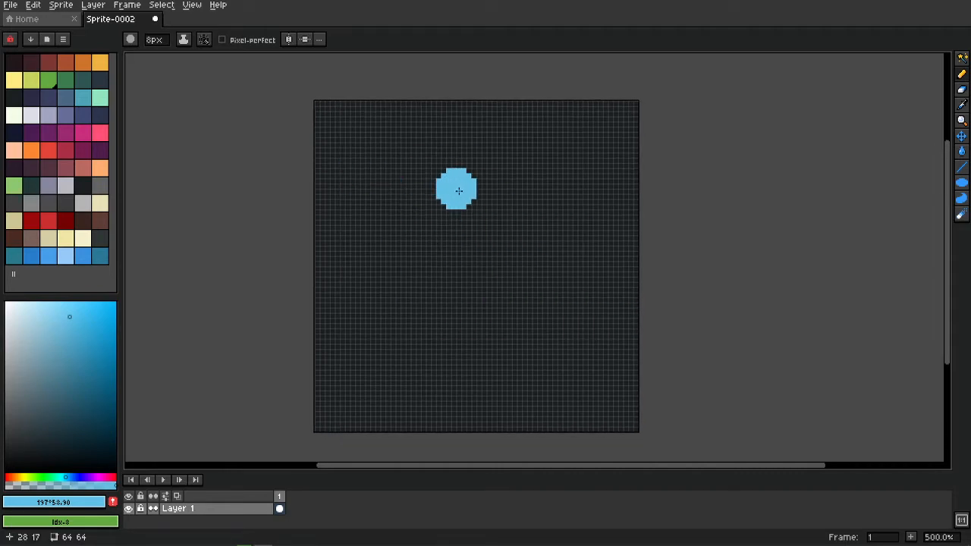
{"action": "left_click_drag", "start_coordinate": [501, 160], "coordinate": [430, 189]}
{"action": "mouse_move", "coordinate": [371, 256]}
{"action": "left_mouse_down"}
{"action": "mouse_move", "coordinate": [532, 367]}
{"action": "mouse_move", "coordinate": [399, 370]}
{"action": "left_mouse_up"}
{"action": "key", "text": "space"}
{"action": "mouse_move", "coordinate": [531, 180]}
{"action": "left_mouse_down"}
{"action": "mouse_move", "coordinate": [443, 216]}
{"action": "mouse_move", "coordinate": [448, 259]}
{"action": "mouse_move", "coordinate": [508, 301]}
{"action": "mouse_move", "coordinate": [502, 346]}
{"action": "mouse_move", "coordinate": [473, 347]}
{"action": "left_mouse_up"}
Darken the brush shade, then shift the hue to 277 so the colour becomes purple.
{"action": "key", "text": "space"}
{"action": "scroll", "coordinate": [520, 329], "scroll_direction": "down", "scroll_amount": 4}
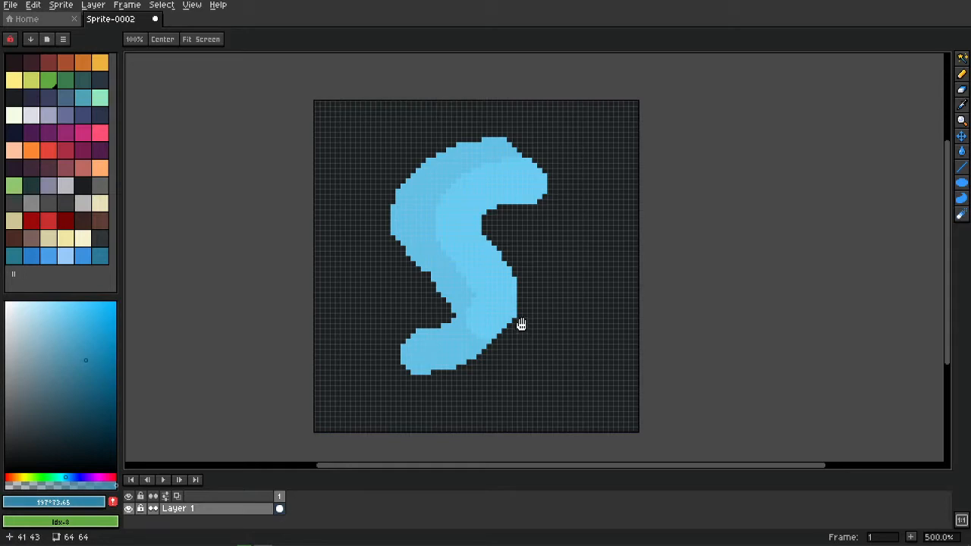
{"action": "scroll", "coordinate": [523, 322], "scroll_direction": "down", "scroll_amount": 2}
{"action": "scroll", "coordinate": [525, 319], "scroll_direction": "up", "scroll_amount": 7}
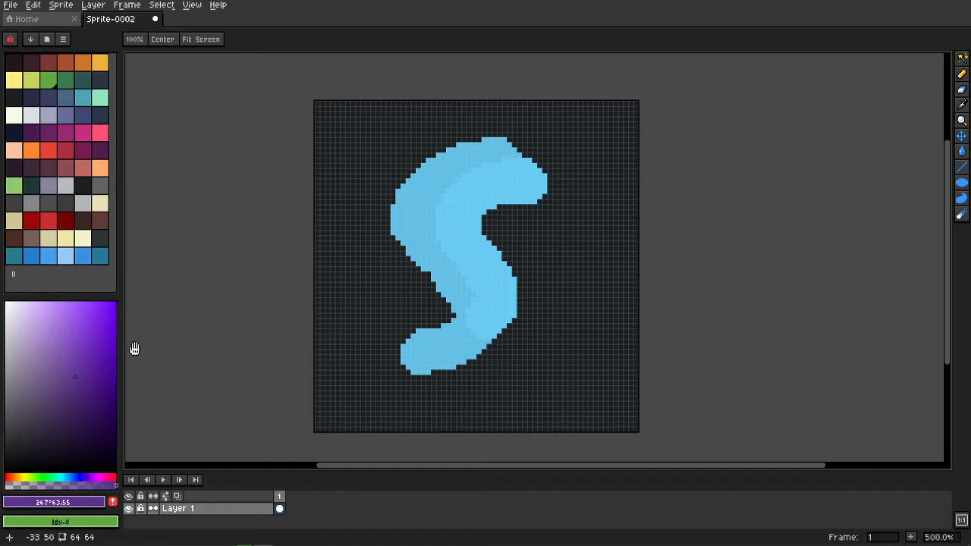
{"action": "scroll", "coordinate": [150, 374], "scroll_direction": "down", "scroll_amount": 6}
{"action": "scroll", "coordinate": [152, 372], "scroll_direction": "down", "scroll_amount": 4}
{"action": "scroll", "coordinate": [154, 368], "scroll_direction": "up", "scroll_amount": 7}
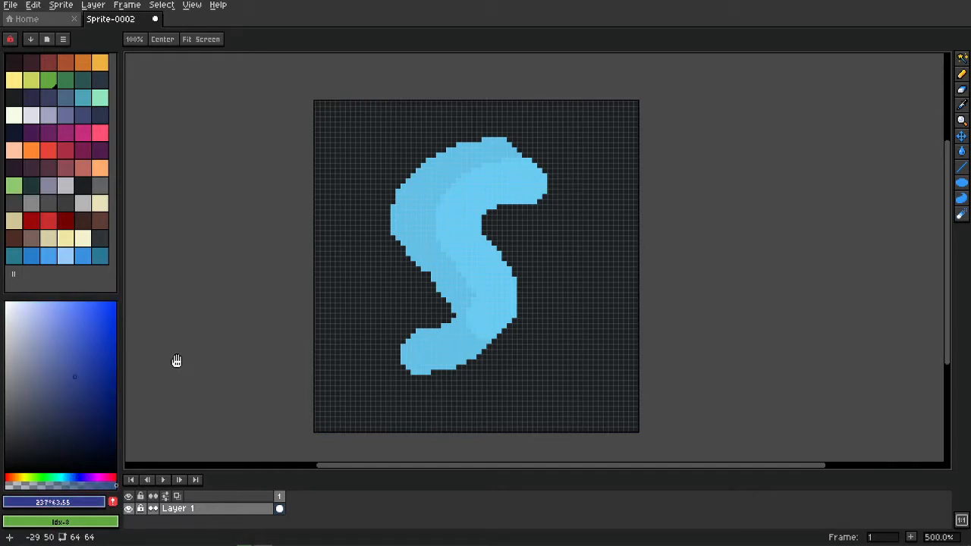
{"action": "scroll", "coordinate": [219, 362], "scroll_direction": "up", "scroll_amount": 4}
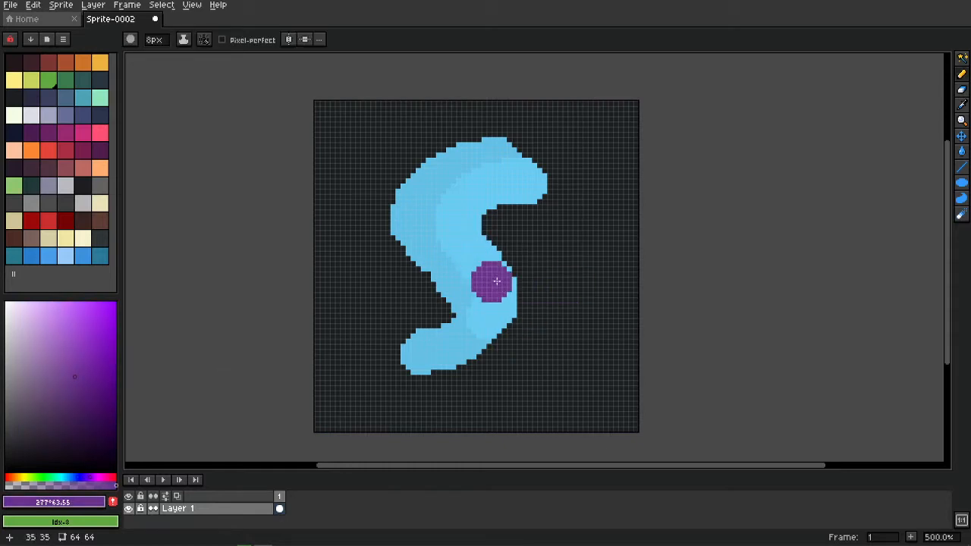
Paint purple hooked strokes over the blue S, lightening the colour between passes.
{"action": "mouse_move", "coordinate": [546, 191]}
{"action": "left_mouse_down"}
{"action": "mouse_move", "coordinate": [514, 195]}
{"action": "mouse_move", "coordinate": [531, 286]}
{"action": "left_mouse_up"}
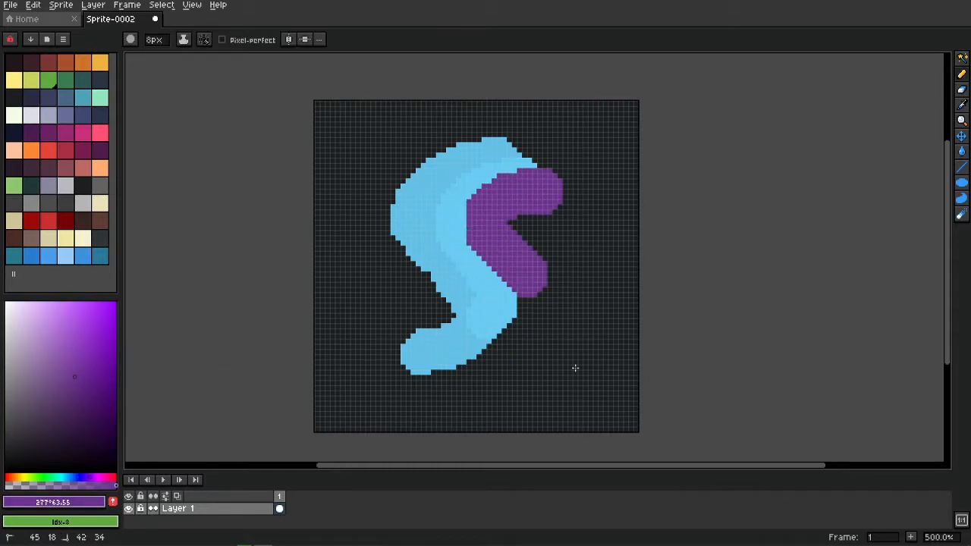
{"action": "left_click_drag", "start_coordinate": [578, 358], "coordinate": [484, 366]}
{"action": "scroll", "coordinate": [536, 233], "scroll_direction": "up", "scroll_amount": 1}
{"action": "mouse_move", "coordinate": [566, 208]}
{"action": "left_mouse_down"}
{"action": "mouse_move", "coordinate": [590, 316]}
{"action": "mouse_move", "coordinate": [572, 355]}
{"action": "left_mouse_up"}
{"action": "scroll", "coordinate": [569, 360], "scroll_direction": "up", "scroll_amount": 3}
{"action": "mouse_move", "coordinate": [608, 215]}
{"action": "left_mouse_down"}
{"action": "mouse_move", "coordinate": [627, 336]}
{"action": "mouse_move", "coordinate": [603, 371]}
{"action": "left_mouse_up"}
Saturate the purple twice and paint bright strokes down the S's middle and left side.
{"action": "key", "text": "h"}
{"action": "scroll", "coordinate": [401, 335], "scroll_direction": "up", "scroll_amount": 3}
{"action": "mouse_move", "coordinate": [484, 171]}
{"action": "left_mouse_down"}
{"action": "mouse_move", "coordinate": [453, 173]}
{"action": "mouse_move", "coordinate": [460, 254]}
{"action": "mouse_move", "coordinate": [493, 355]}
{"action": "left_mouse_up"}
{"action": "key", "text": "h"}
{"action": "scroll", "coordinate": [453, 373], "scroll_direction": "up", "scroll_amount": 2}
{"action": "key", "text": "b"}
{"action": "mouse_move", "coordinate": [427, 157]}
{"action": "left_mouse_down"}
{"action": "mouse_move", "coordinate": [399, 382]}
{"action": "mouse_move", "coordinate": [484, 323]}
{"action": "left_mouse_up"}
{"action": "left_click_drag", "start_coordinate": [431, 305], "coordinate": [441, 292]}
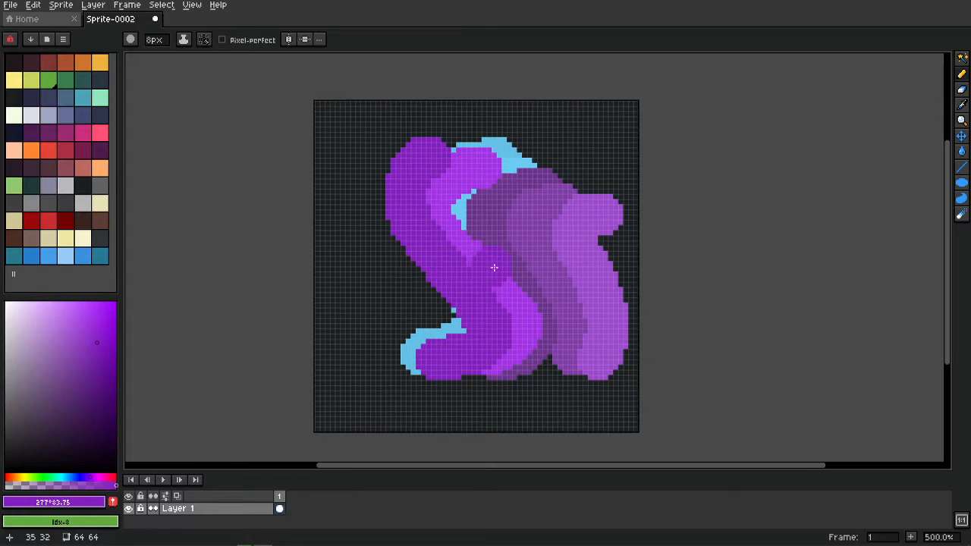
Undo every stroke to empty the canvas, also undoing a trial purple S.
{"action": "key", "text": "ctrl+z"}
{"action": "key", "text": "ctrl+z"}
{"action": "key", "text": "ctrl+z"}
{"action": "key", "text": "ctrl+z"}
{"action": "key", "text": "ctrl+z"}
{"action": "key", "text": "ctrl+z"}
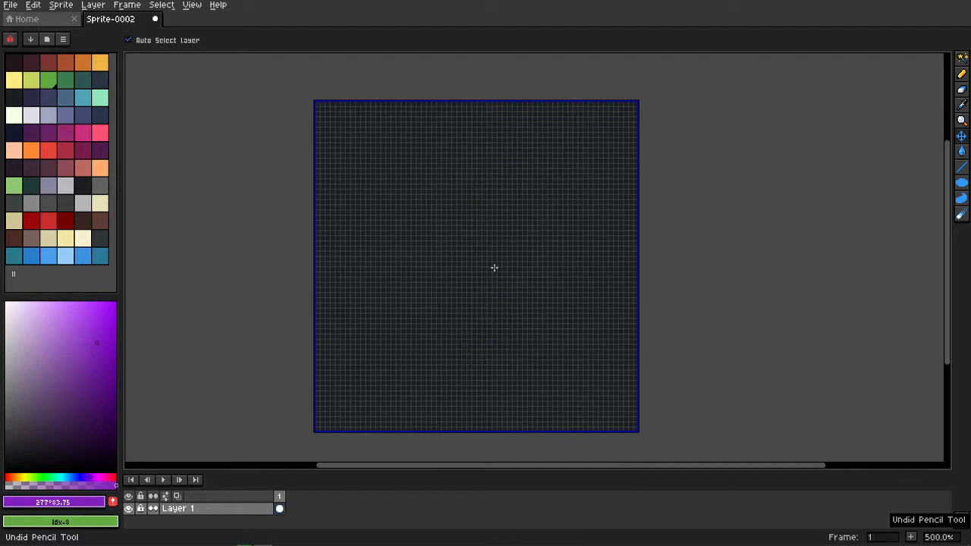
{"action": "mouse_move", "coordinate": [492, 168]}
{"action": "left_mouse_down"}
{"action": "mouse_move", "coordinate": [465, 227]}
{"action": "mouse_move", "coordinate": [391, 334]}
{"action": "left_mouse_up"}
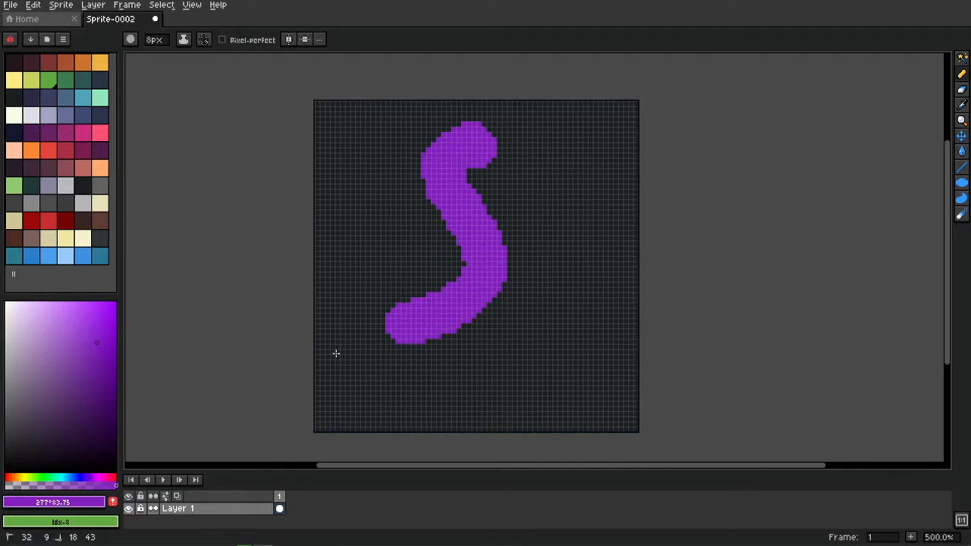
{"action": "key", "text": "ctrl+z"}
{"action": "key", "text": "ctrl+z"}
{"action": "mouse_move", "coordinate": [472, 281]}
{"action": "left_mouse_down"}
{"action": "mouse_move", "coordinate": [492, 270]}
{"action": "mouse_move", "coordinate": [427, 281]}
{"action": "left_mouse_up"}
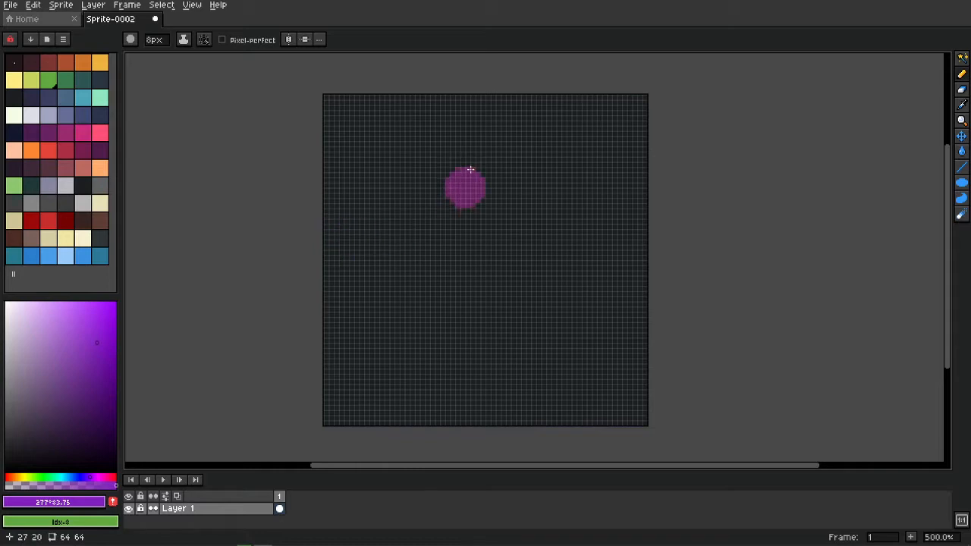
Paint a magenta S, shift to brighter pink, and paint a pink S overlapping its right.
{"action": "mouse_move", "coordinate": [507, 137]}
{"action": "left_mouse_down"}
{"action": "mouse_move", "coordinate": [460, 187]}
{"action": "mouse_move", "coordinate": [497, 299]}
{"action": "left_mouse_up"}
{"action": "key", "text": "space"}
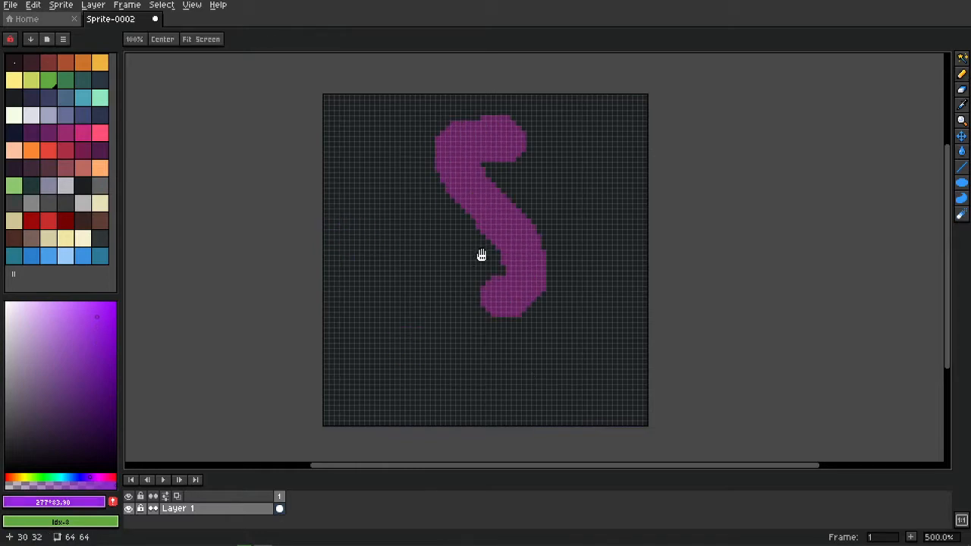
{"action": "left_click_drag", "start_coordinate": [511, 130], "coordinate": [558, 273]}
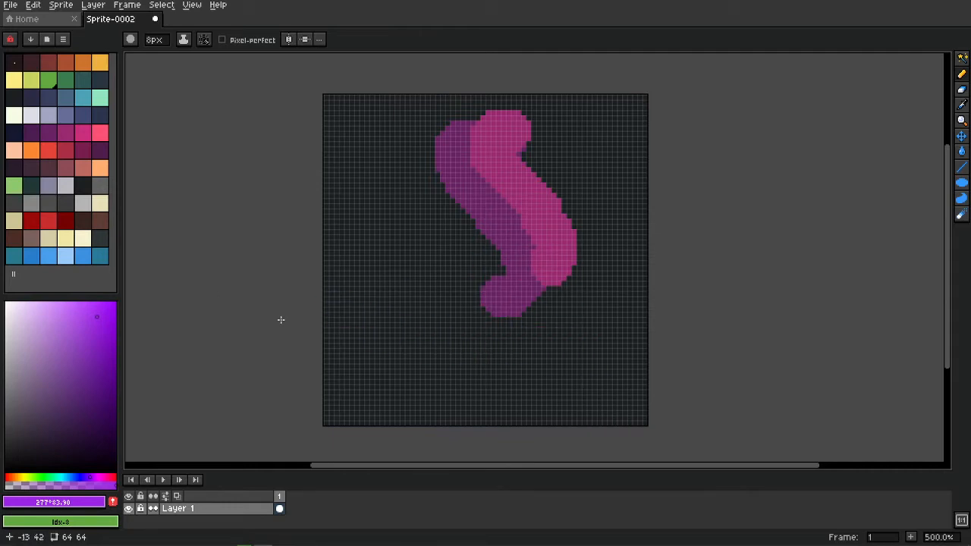
{"action": "left_click", "coordinate": [35, 5]}
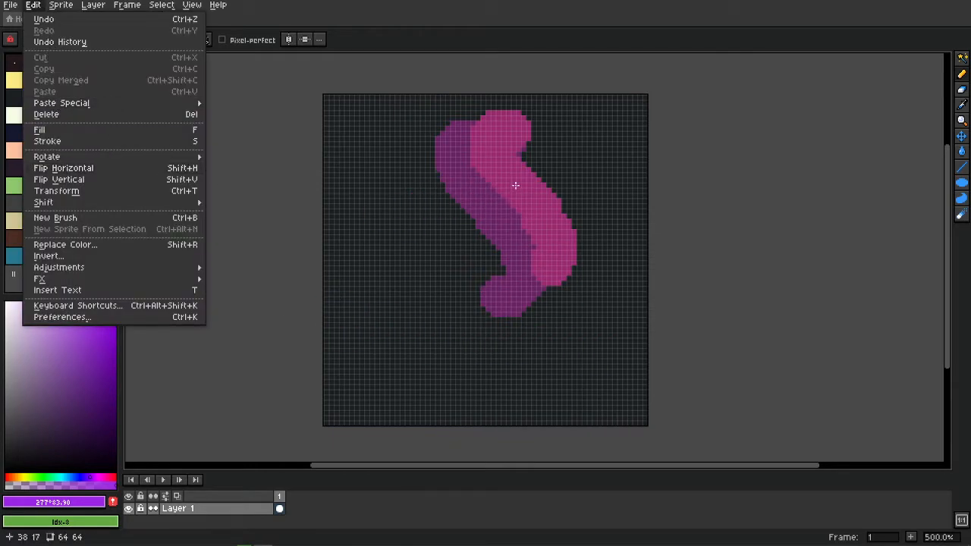
{"action": "left_click", "coordinate": [519, 223]}
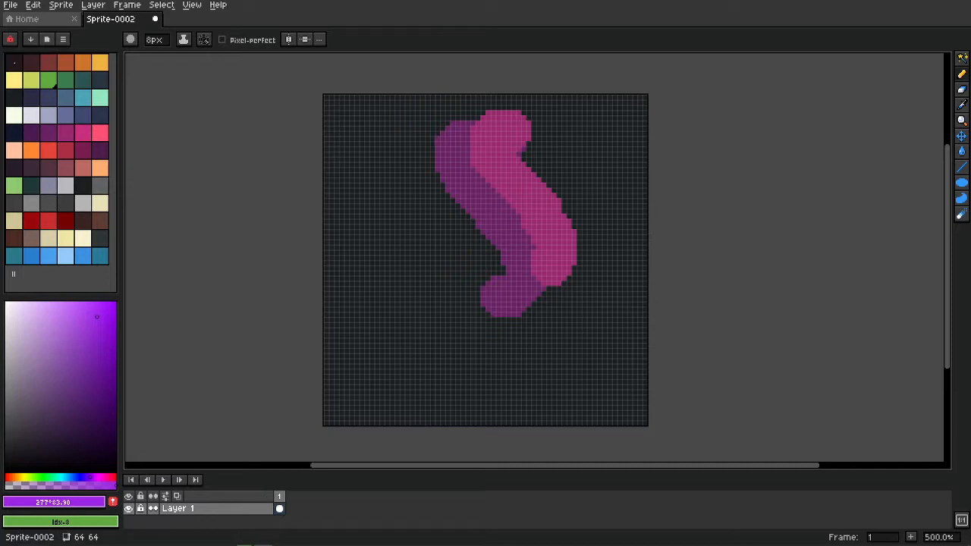
{"action": "mouse_move", "coordinate": [281, 539]}
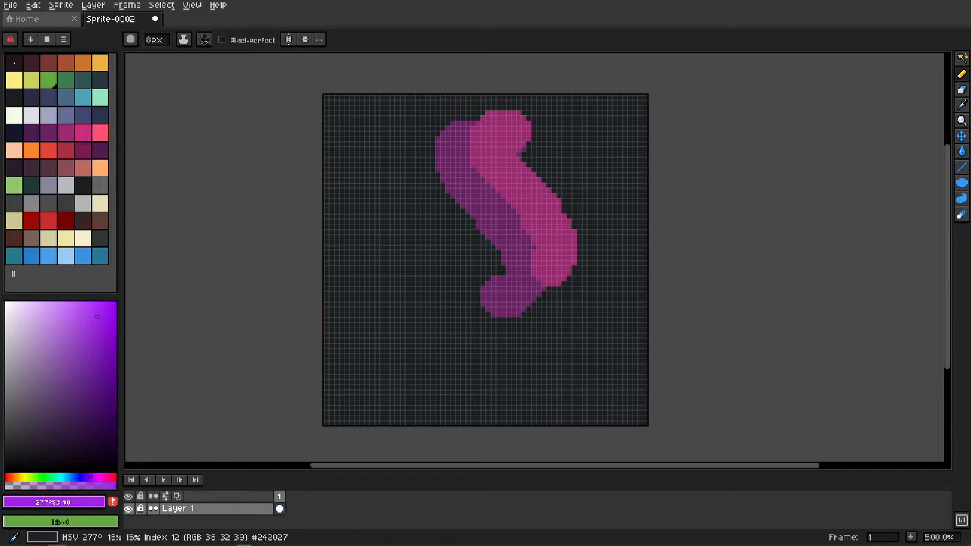
Open Quick Color Hotkeys.zip on D: to show its folder, then go to Aseprite's File > Scripts.
{"action": "left_click", "coordinate": [294, 288]}
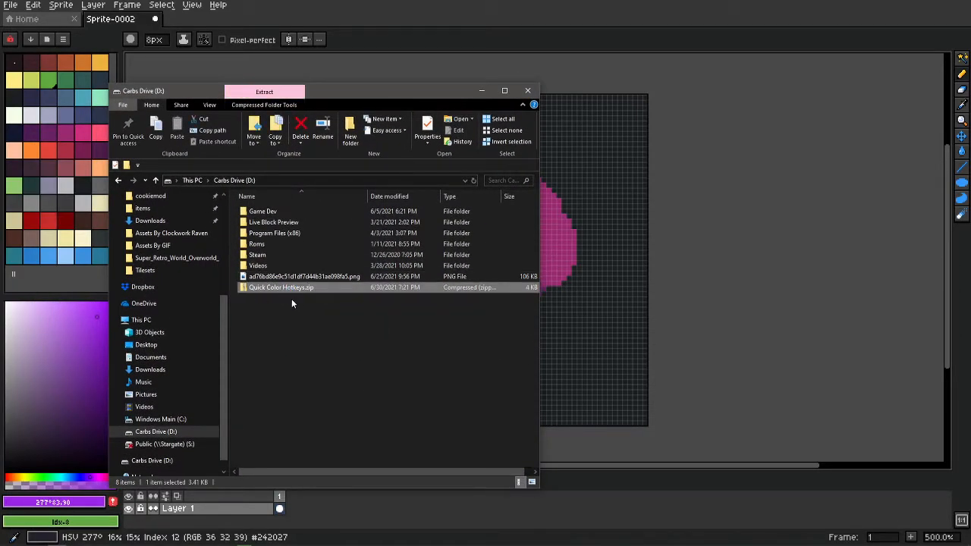
{"action": "left_click_drag", "start_coordinate": [357, 91], "coordinate": [318, 75]}
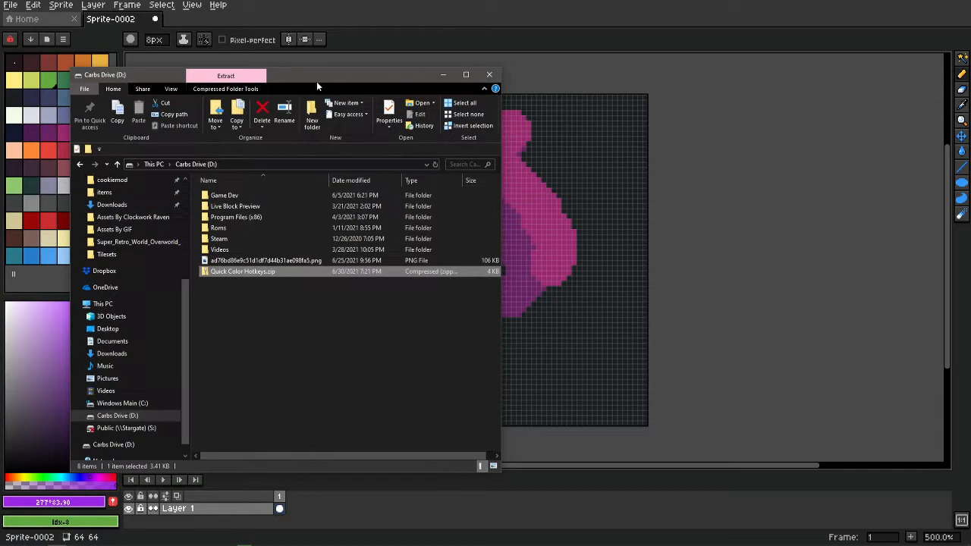
{"action": "double_click", "coordinate": [259, 273]}
{"action": "left_click", "coordinate": [213, 196]}
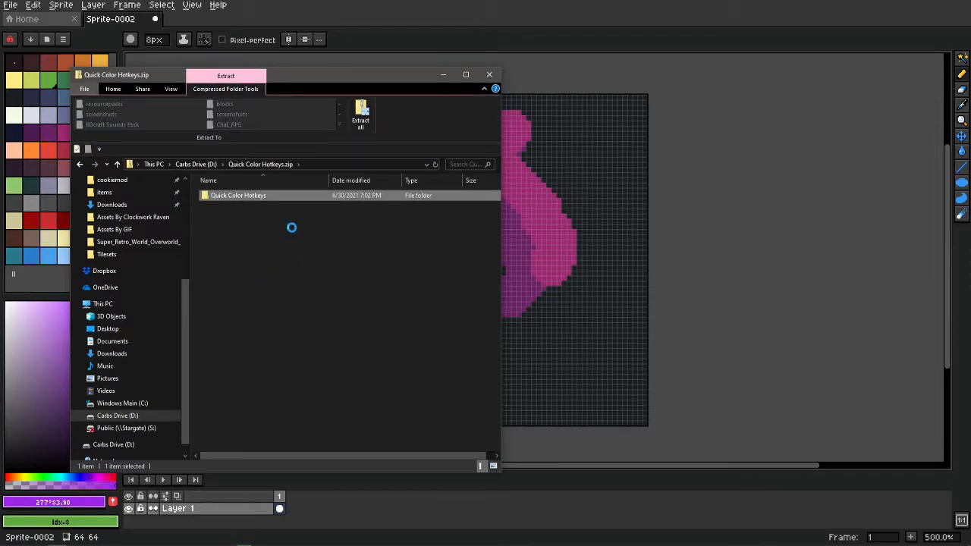
{"action": "left_click_drag", "start_coordinate": [354, 71], "coordinate": [664, 51]}
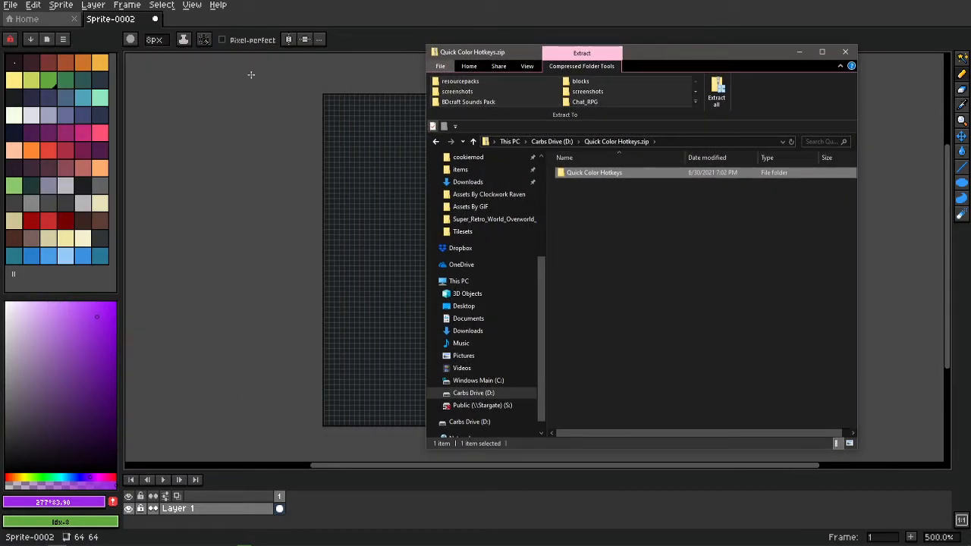
{"action": "left_click", "coordinate": [15, 6]}
{"action": "mouse_move", "coordinate": [76, 158]}
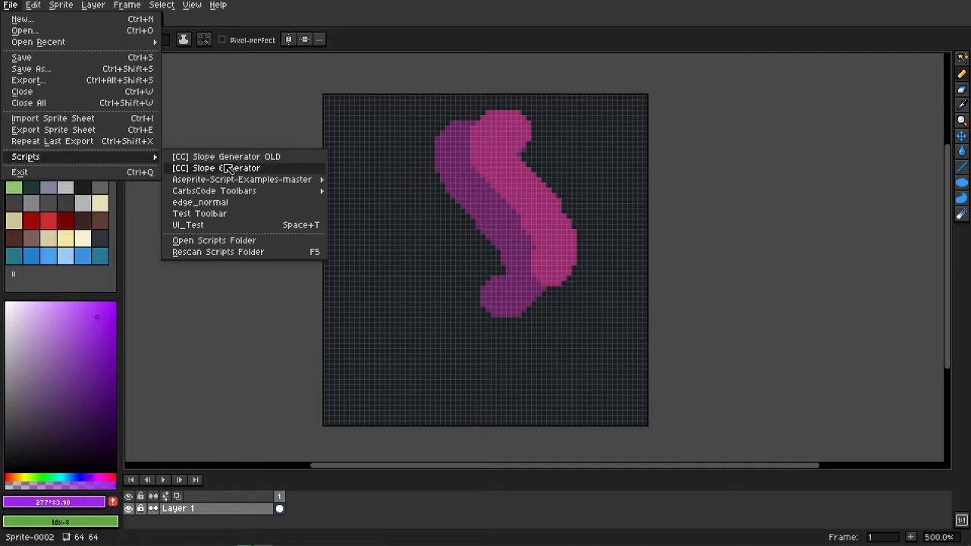
Drag the Quick Color Hotkeys folder from the zip into Aseprite's scripts folder, then close both windows.
{"action": "left_click", "coordinate": [278, 245]}
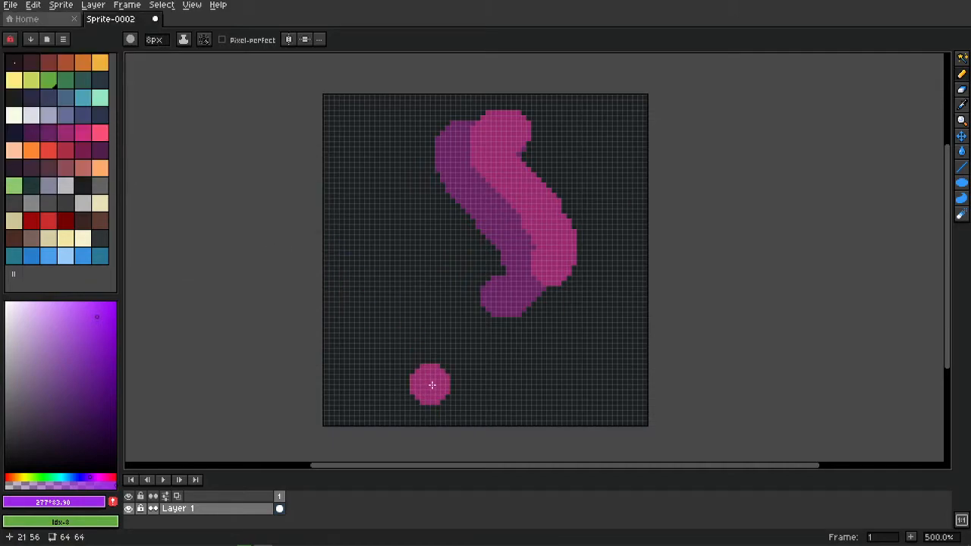
{"action": "left_click_drag", "start_coordinate": [654, 67], "coordinate": [322, 64]}
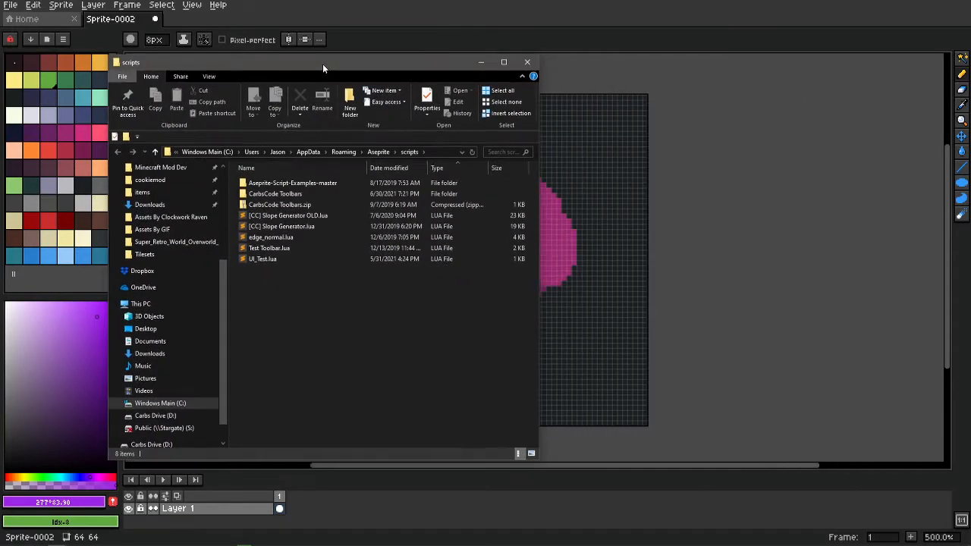
{"action": "key", "text": "alt+Tab"}
{"action": "key", "text": "alt+Tab"}
{"action": "key", "text": "alt+Tab"}
{"action": "left_click", "coordinate": [405, 209]}
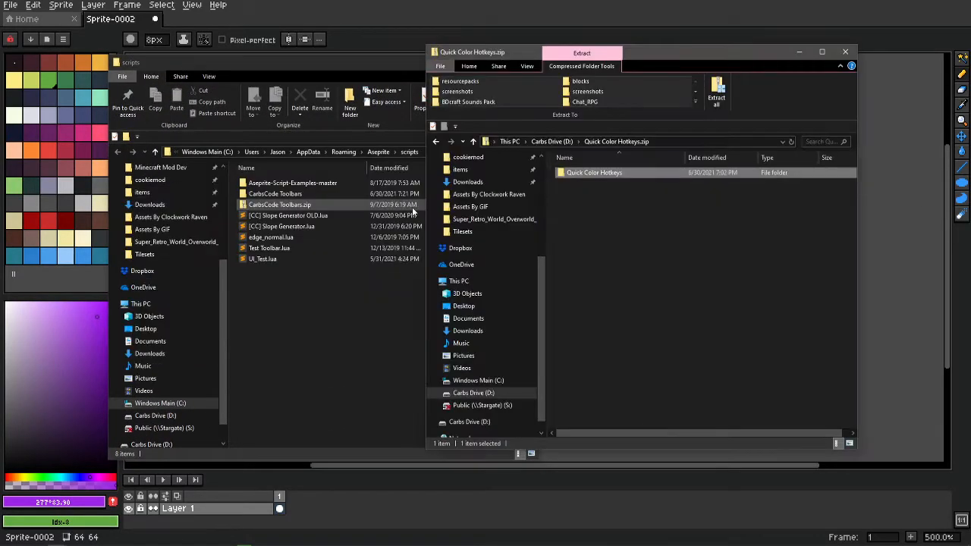
{"action": "left_click_drag", "start_coordinate": [614, 171], "coordinate": [322, 297]}
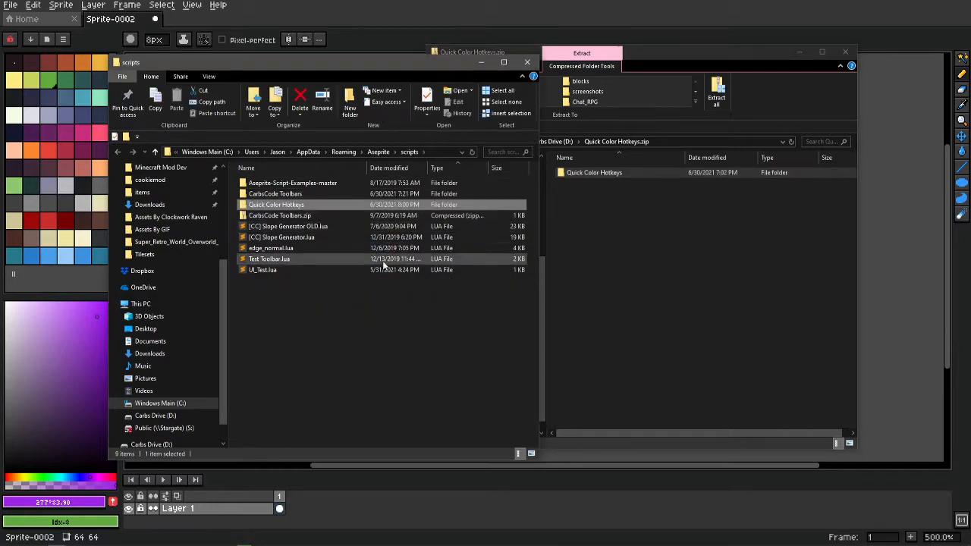
{"action": "left_click", "coordinate": [846, 51]}
{"action": "left_click", "coordinate": [519, 62]}
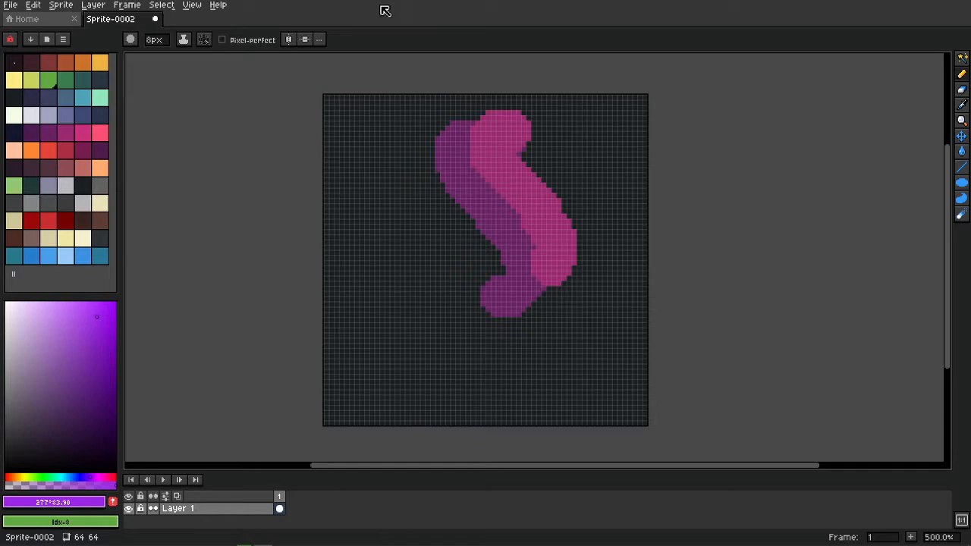
Rescan scripts and run File > Scripts > Quick Color Hotkeys > qch_shift_hue_up.
{"action": "left_click", "coordinate": [11, 5]}
{"action": "mouse_move", "coordinate": [89, 157]}
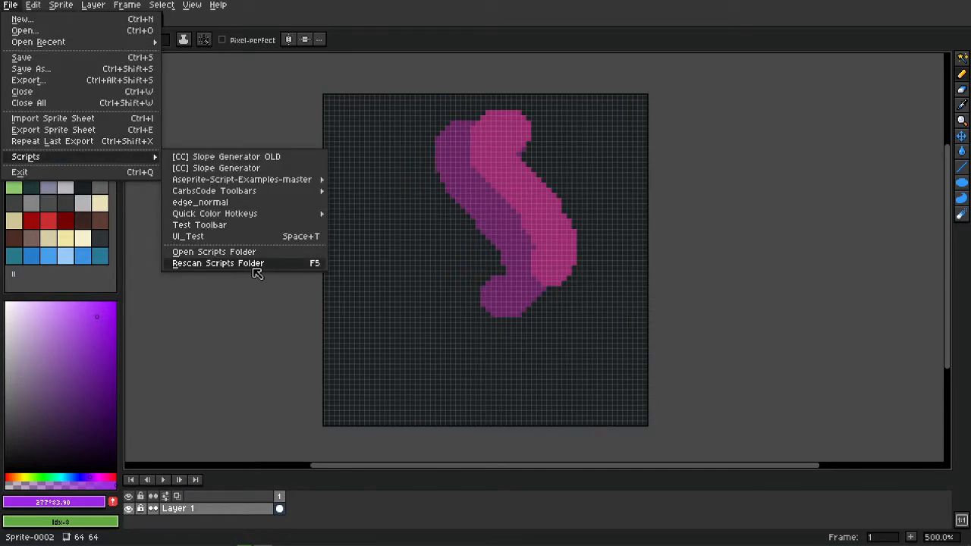
{"action": "mouse_move", "coordinate": [229, 215]}
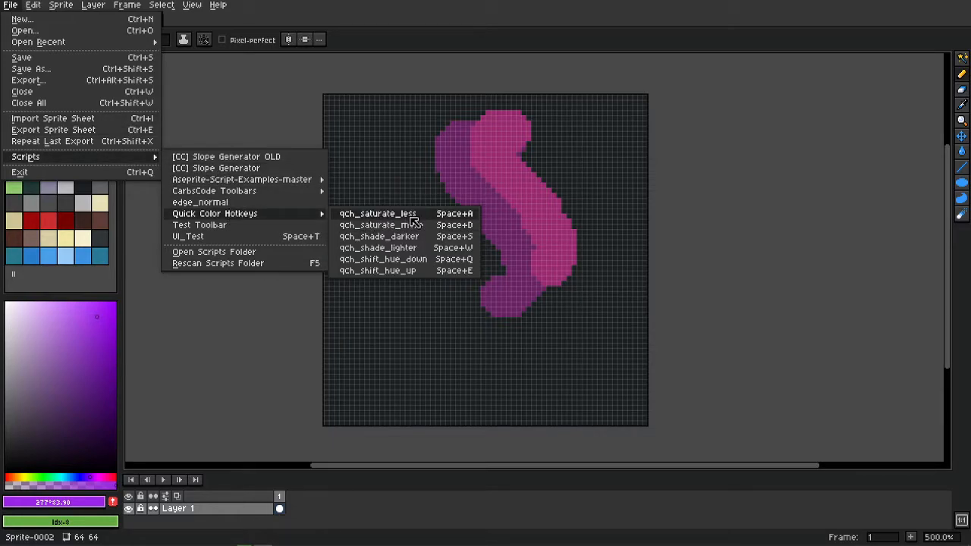
{"action": "left_click", "coordinate": [412, 271]}
{"action": "left_click", "coordinate": [33, 4]}
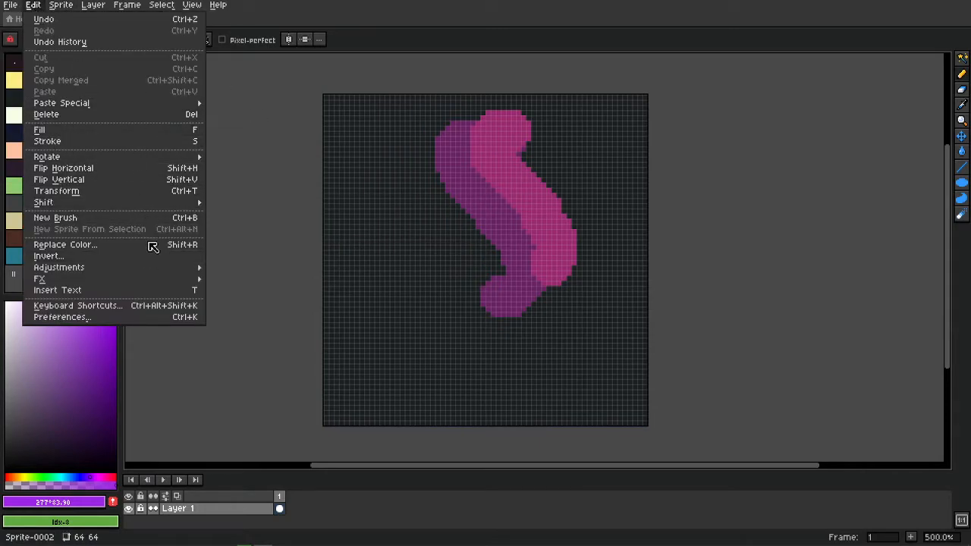
In Keyboard Shortcuts, delete Space+A, Space+D and Space+S from the saturate and shade-darker scripts.
{"action": "left_click", "coordinate": [161, 308]}
{"action": "scroll", "coordinate": [500, 330], "scroll_direction": "down", "scroll_amount": 6}
{"action": "scroll", "coordinate": [514, 365], "scroll_direction": "down", "scroll_amount": 5}
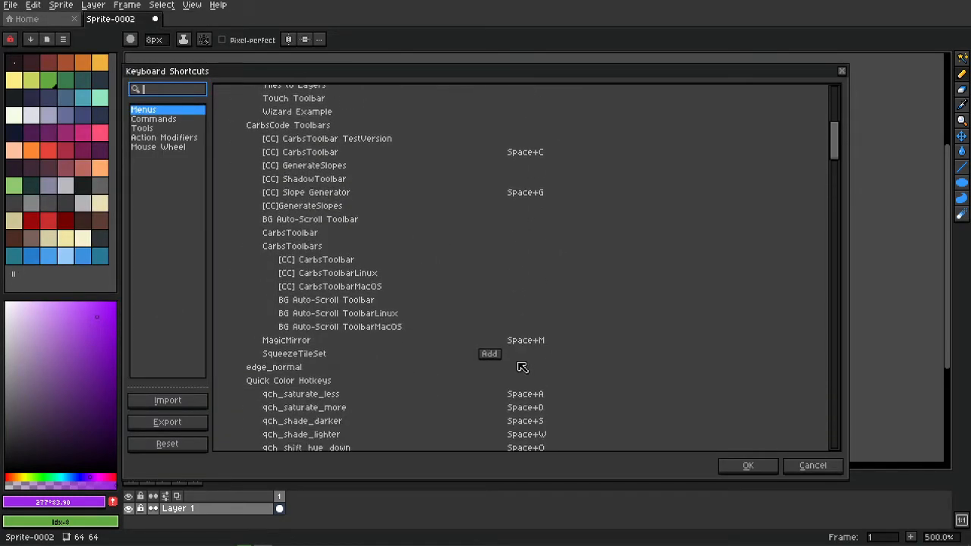
{"action": "left_click", "coordinate": [557, 336]}
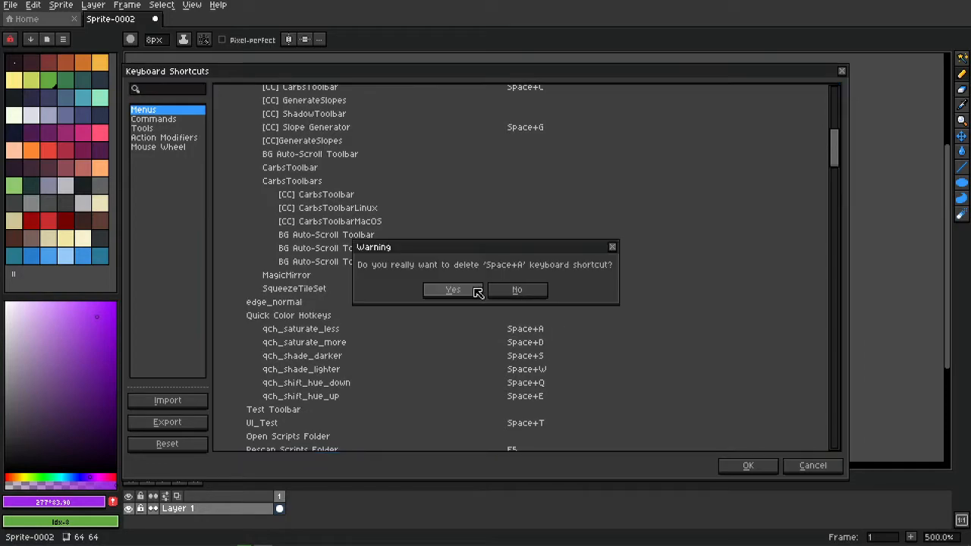
{"action": "left_click", "coordinate": [475, 291]}
{"action": "left_click", "coordinate": [559, 344]}
{"action": "left_click", "coordinate": [468, 296]}
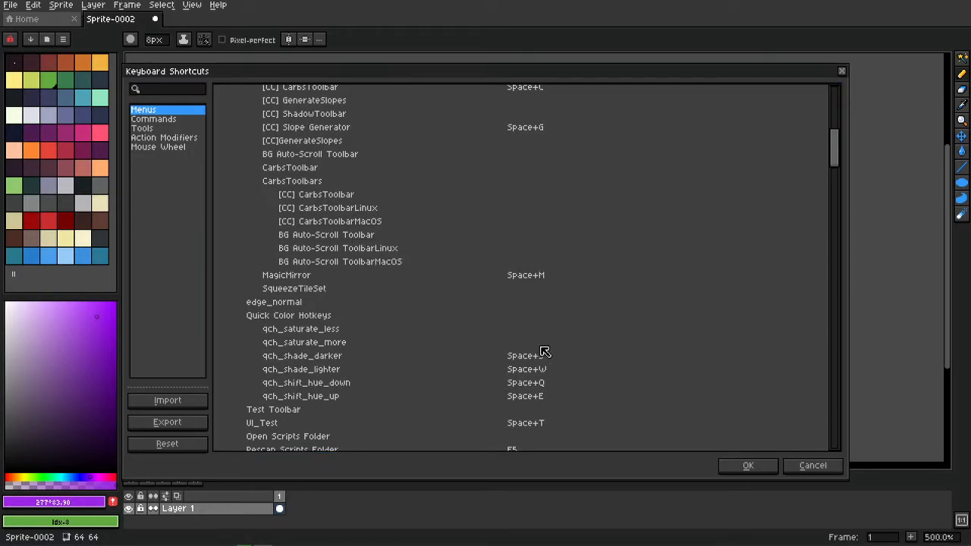
{"action": "left_click", "coordinate": [559, 356]}
{"action": "left_click", "coordinate": [459, 293]}
Delete Space+W, Space+Q and Space+E from the remaining qch scripts and apply the changes.
{"action": "left_click", "coordinate": [559, 369]}
{"action": "left_click", "coordinate": [448, 293]}
{"action": "left_click", "coordinate": [559, 382]}
{"action": "key", "text": "Return"}
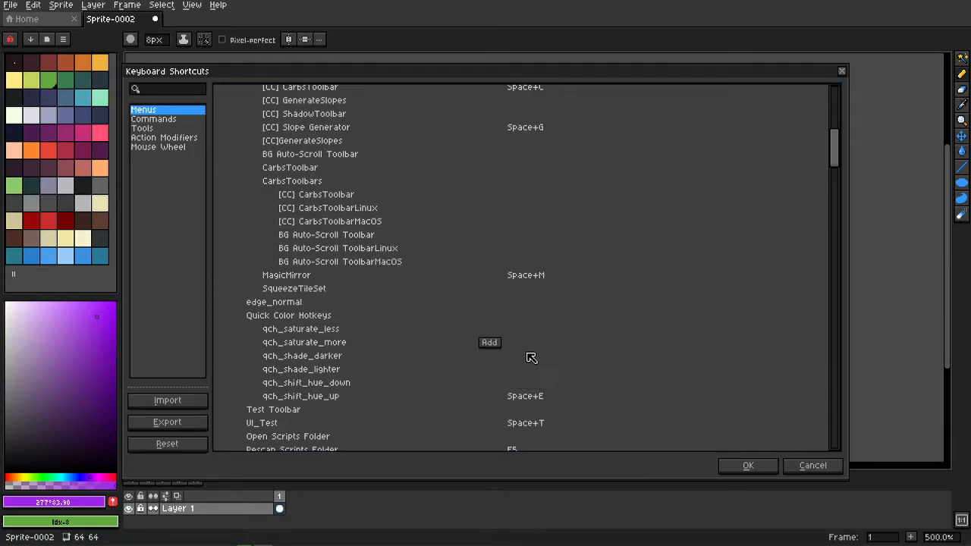
{"action": "left_click", "coordinate": [559, 396]}
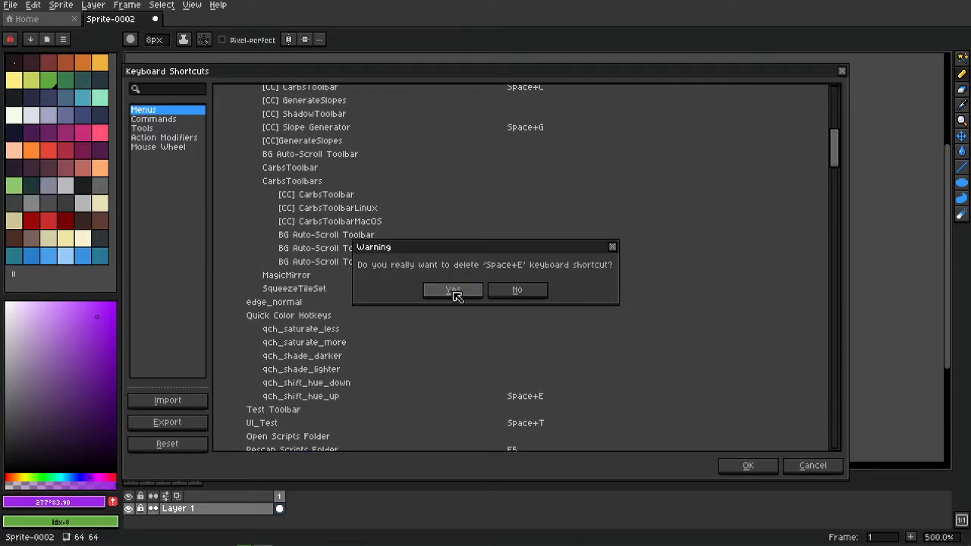
{"action": "left_click", "coordinate": [455, 294]}
{"action": "left_click", "coordinate": [748, 465]}
{"action": "left_click", "coordinate": [36, 7]}
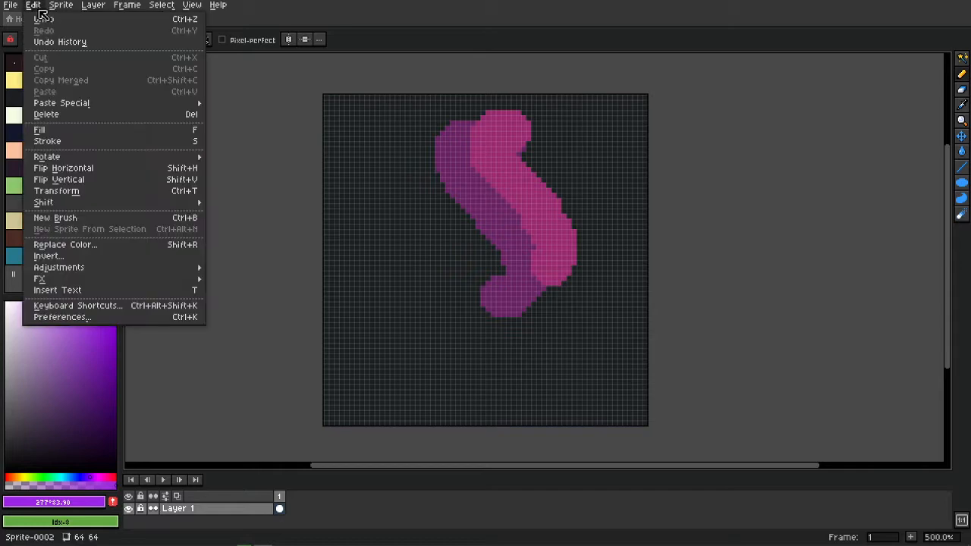
Reopen Edit > Keyboard Shortcuts and scroll down to the Quick Color Hotkeys commands.
{"action": "left_click", "coordinate": [129, 308]}
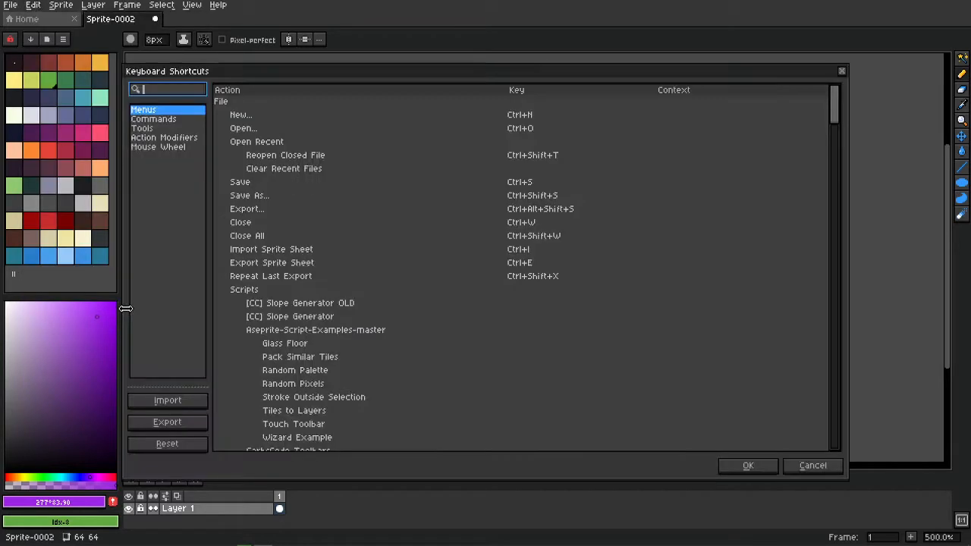
{"action": "scroll", "coordinate": [387, 356], "scroll_direction": "down", "scroll_amount": 5}
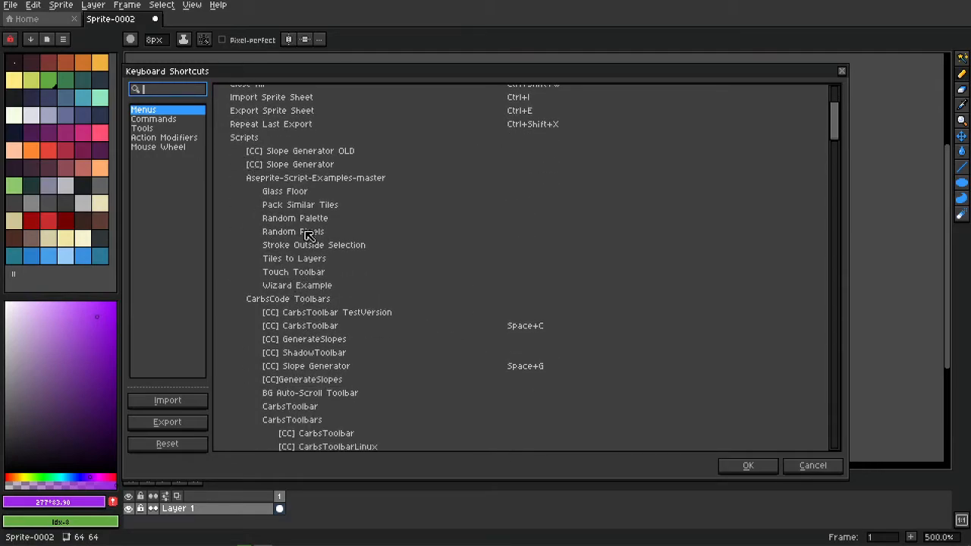
{"action": "scroll", "coordinate": [300, 300], "scroll_direction": "down", "scroll_amount": 5}
{"action": "scroll", "coordinate": [287, 374], "scroll_direction": "down", "scroll_amount": 1}
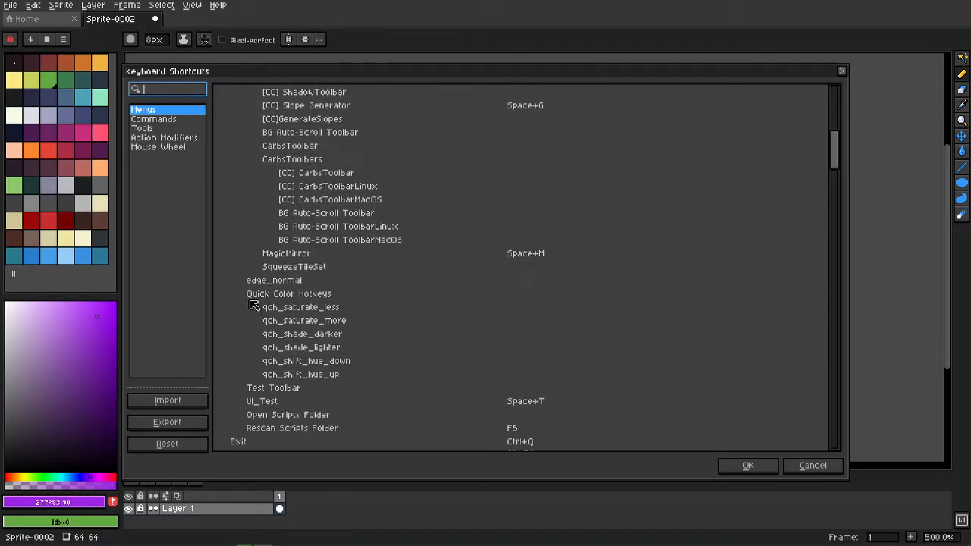
{"action": "mouse_move", "coordinate": [334, 307]}
Assign Space+A, Space+D and Space+S to qch_saturate_less, qch_saturate_more and qch_shade_darker.
{"action": "left_click", "coordinate": [488, 308]}
{"action": "key", "text": "space"}
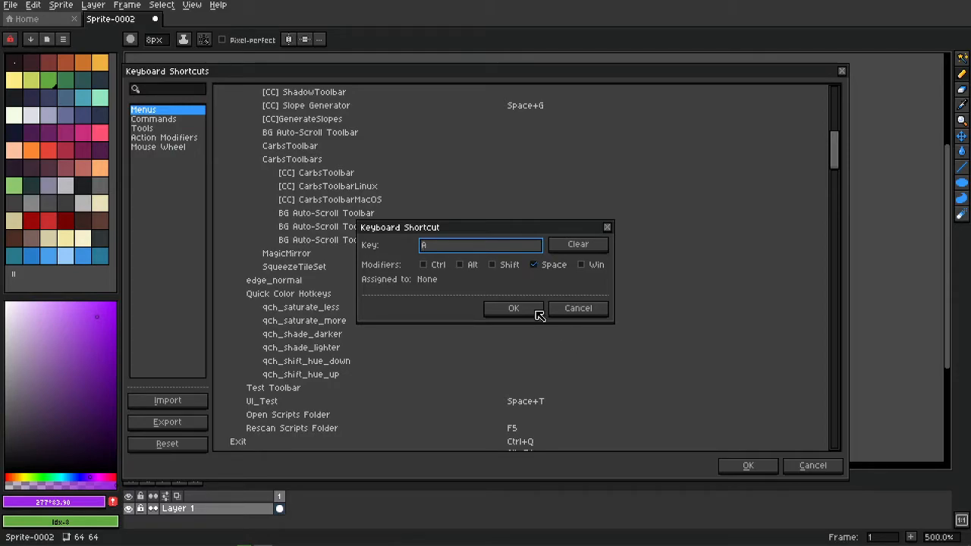
{"action": "left_click", "coordinate": [525, 312]}
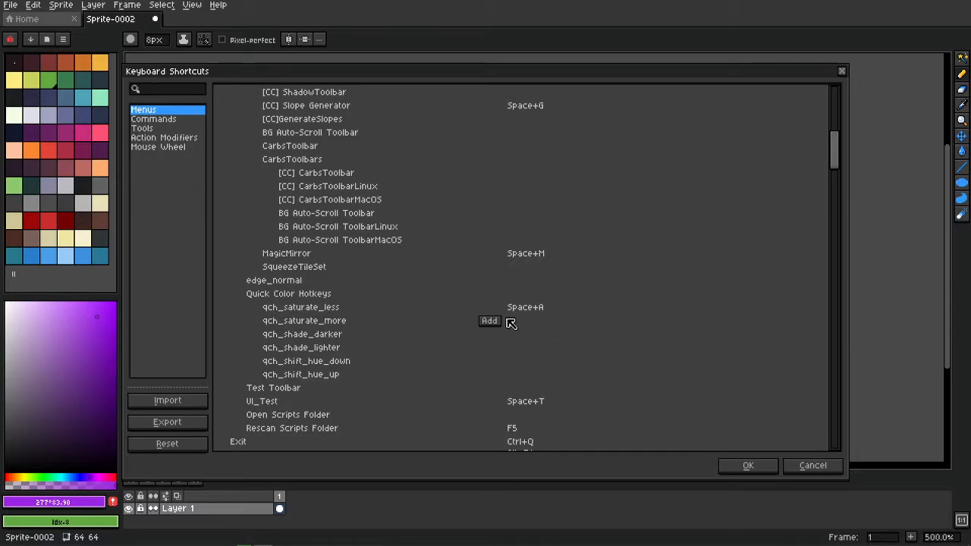
{"action": "left_click", "coordinate": [491, 321]}
{"action": "key", "text": "space"}
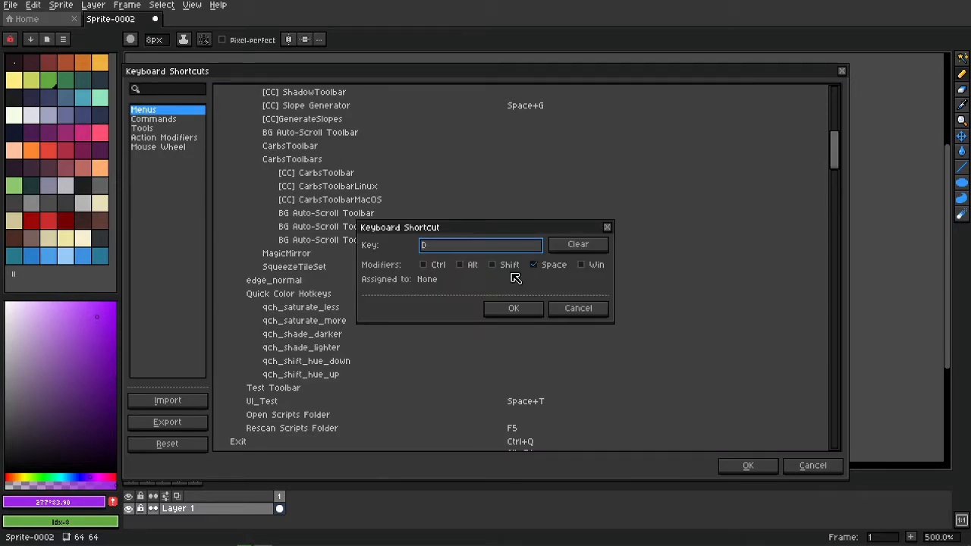
{"action": "left_click", "coordinate": [514, 308]}
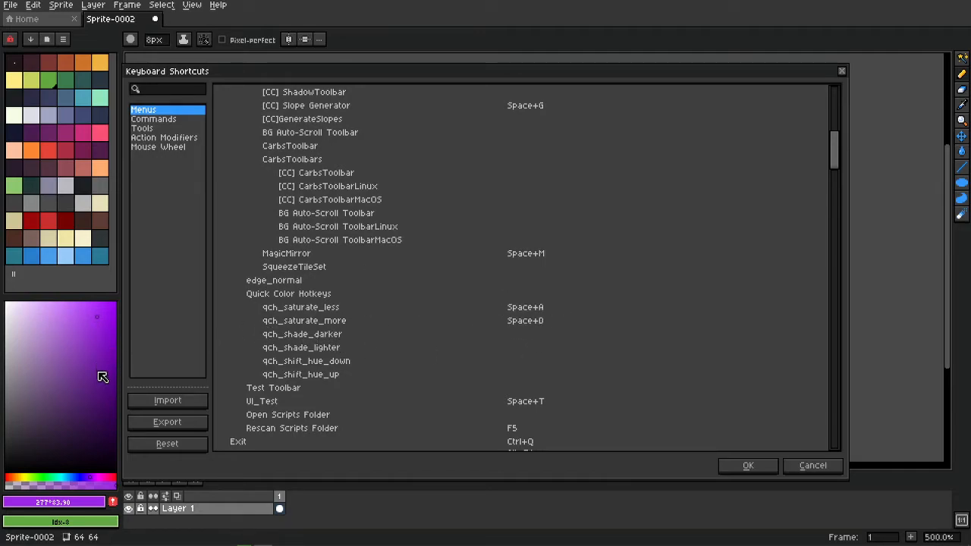
{"action": "left_click", "coordinate": [490, 334]}
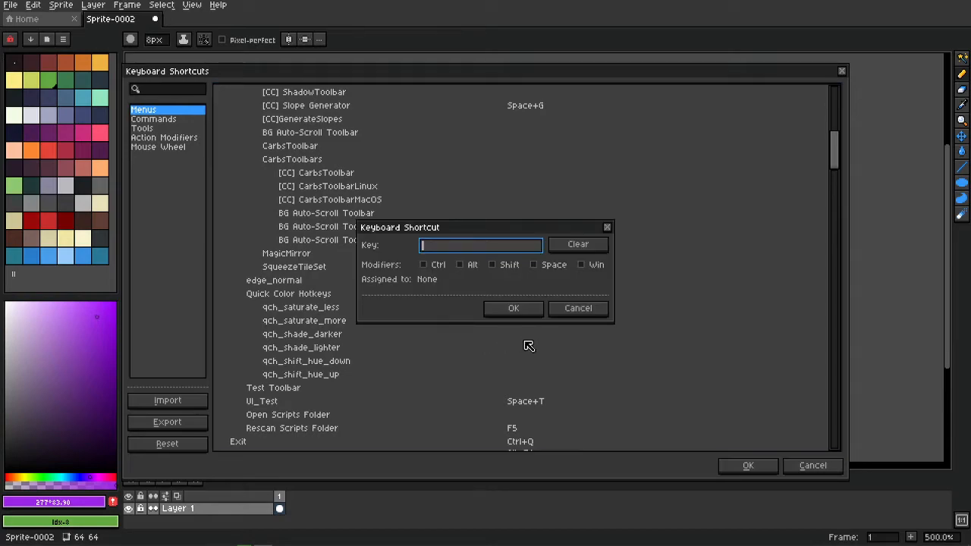
{"action": "left_click", "coordinate": [521, 309]}
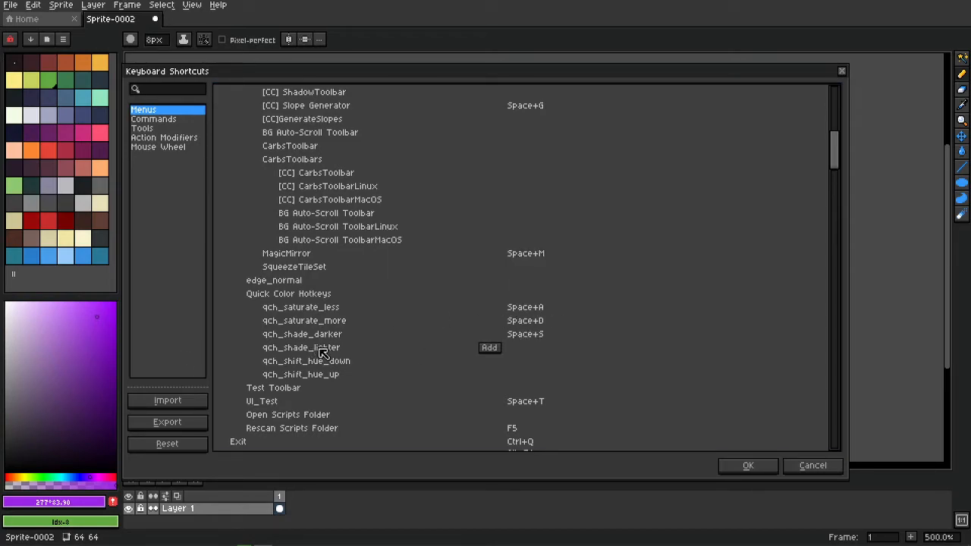
Assign Space+W, Space+Q and Space+E to qch_shade_lighter, qch_shift_hue_down and qch_shift_hue_up.
{"action": "left_click", "coordinate": [497, 347]}
{"action": "key", "text": "space"}
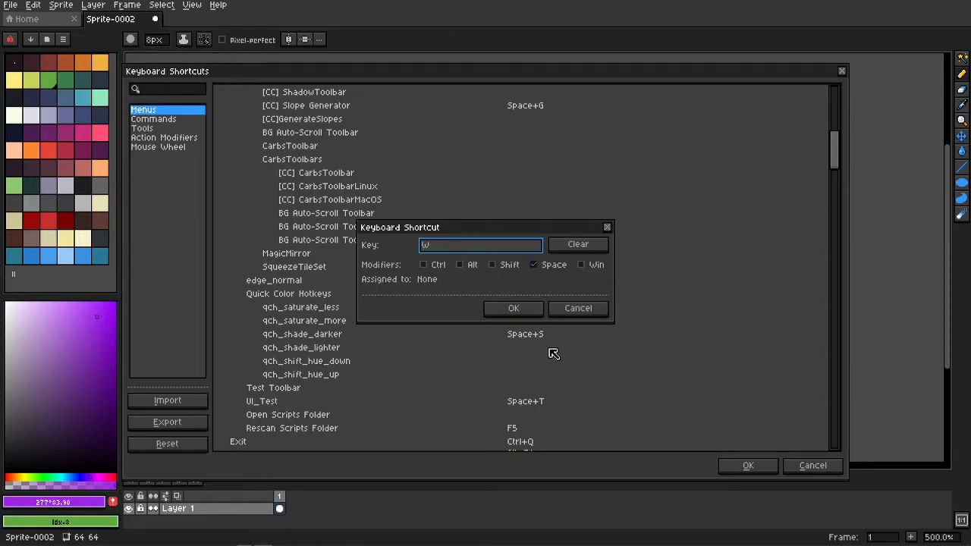
{"action": "left_click", "coordinate": [534, 313]}
{"action": "mouse_move", "coordinate": [411, 368]}
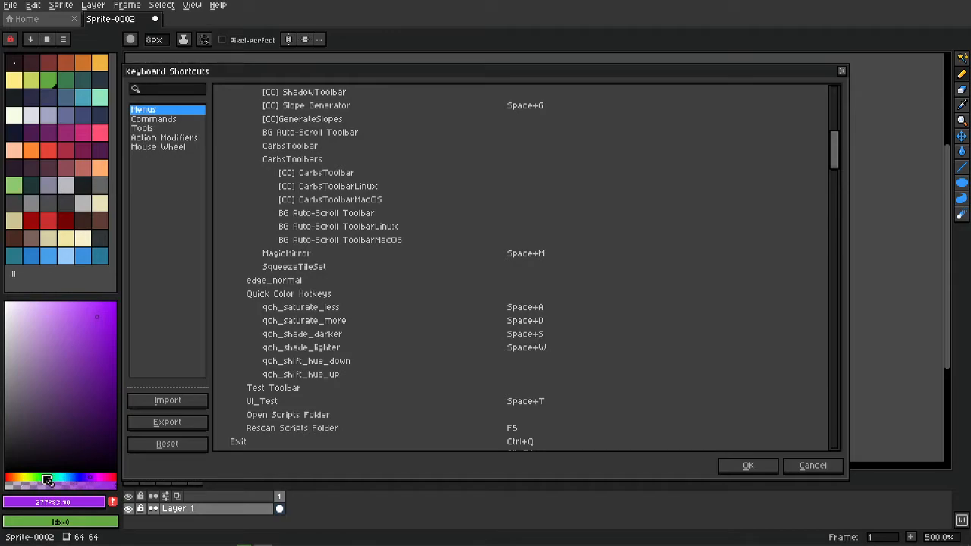
{"action": "left_click", "coordinate": [494, 362]}
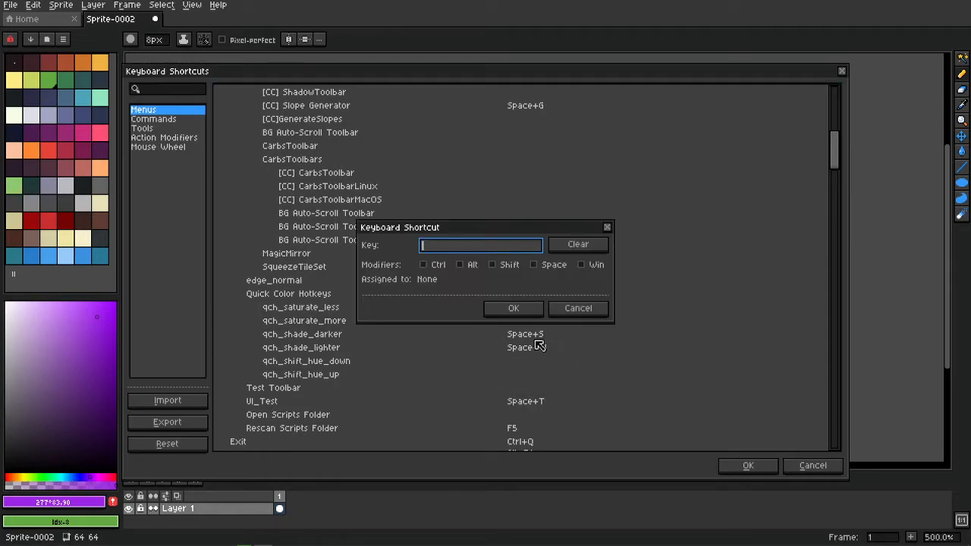
{"action": "key", "text": "space"}
{"action": "left_click", "coordinate": [516, 308]}
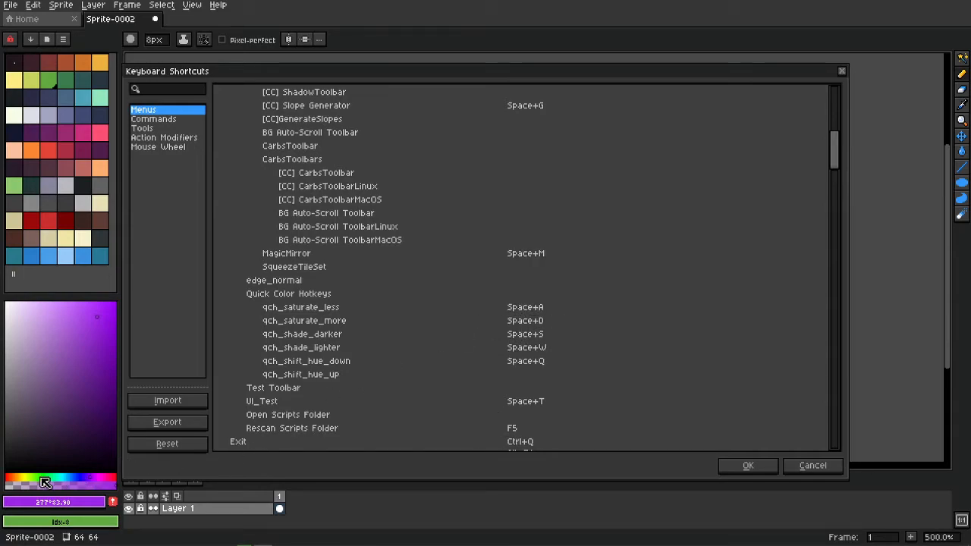
{"action": "left_click", "coordinate": [495, 375]}
{"action": "key", "text": "space"}
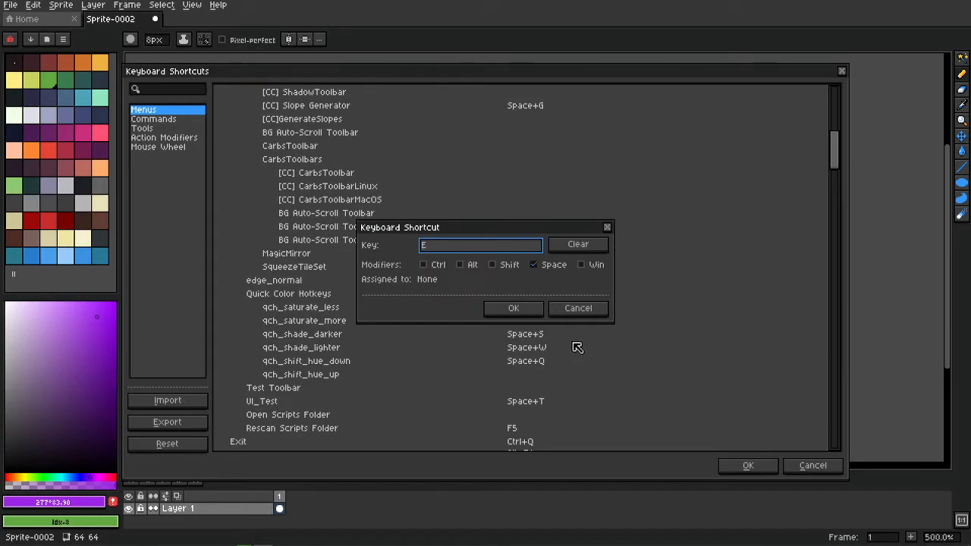
{"action": "left_click", "coordinate": [515, 308]}
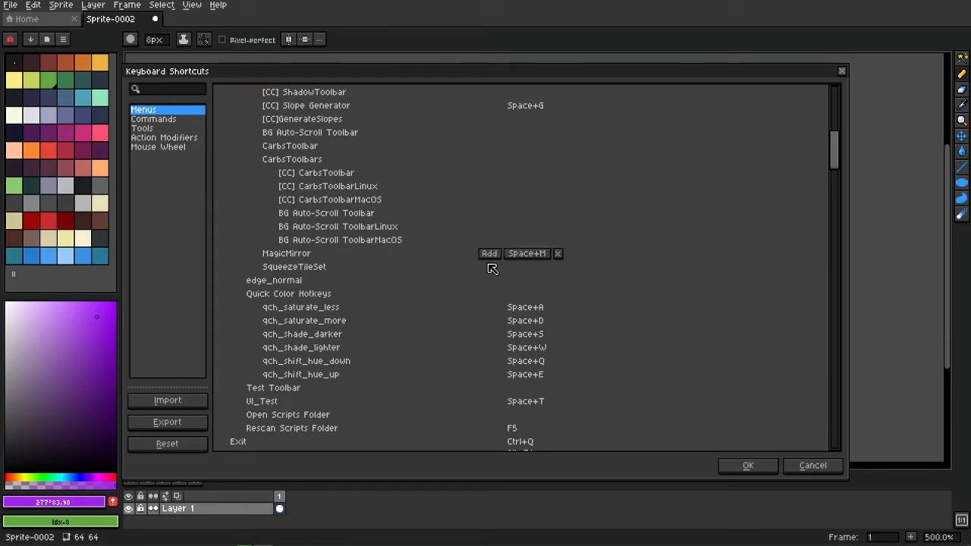
Close the shortcuts, darken the shade twice with Space+S, and paint two vertical purple strokes.
{"action": "left_click", "coordinate": [748, 467]}
{"action": "scroll", "coordinate": [457, 260], "scroll_direction": "right", "scroll_amount": 2}
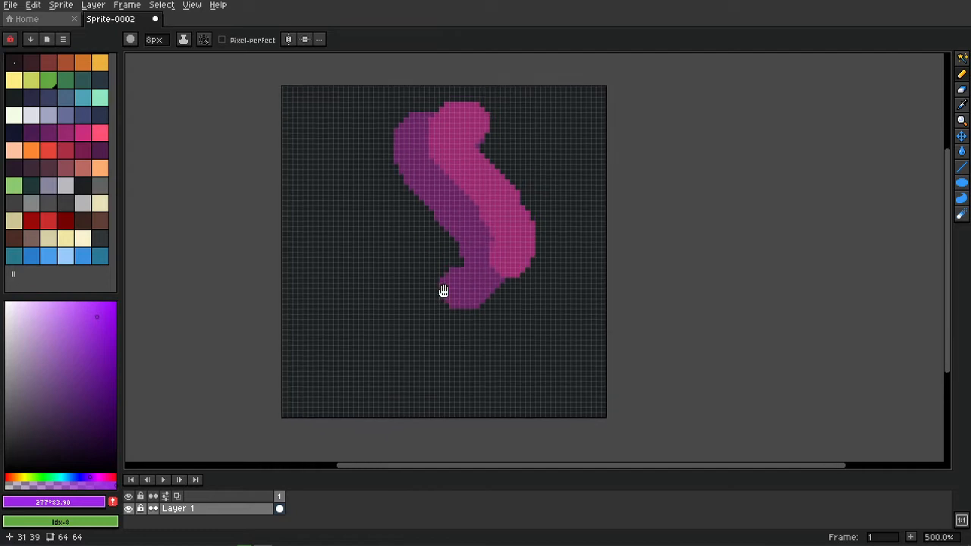
{"action": "key", "text": "space"}
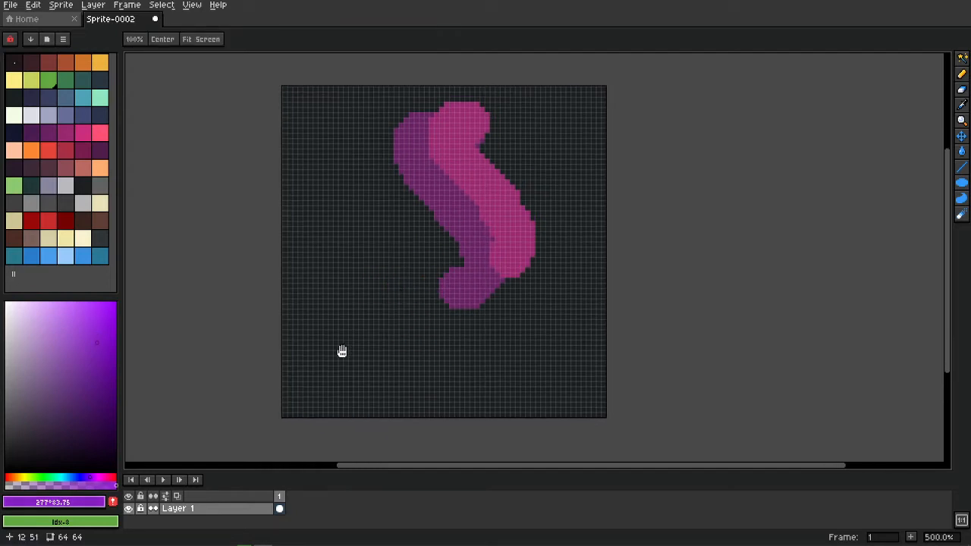
{"action": "key", "text": "space+s"}
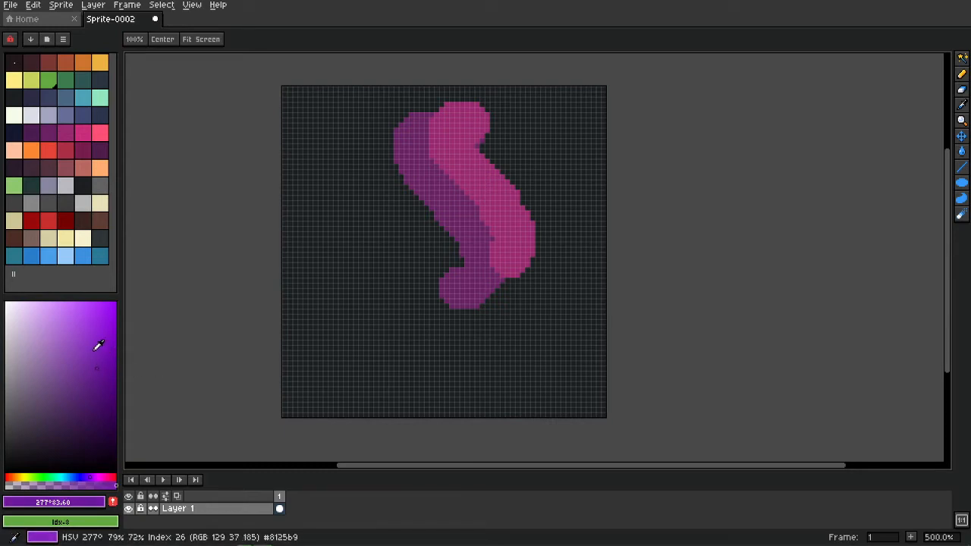
{"action": "key", "text": "space+s"}
{"action": "key", "text": "space+s"}
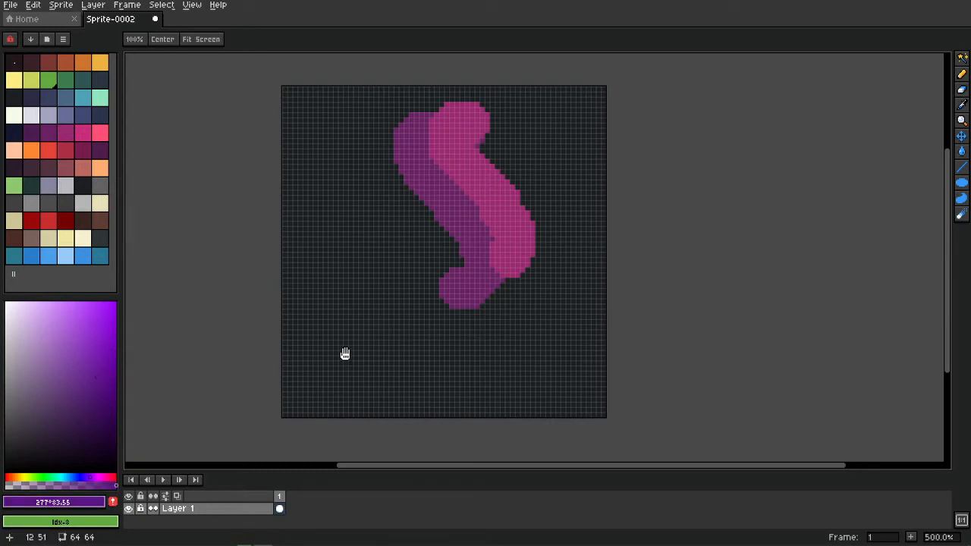
{"action": "scroll", "coordinate": [345, 353], "scroll_direction": "up", "scroll_amount": 3}
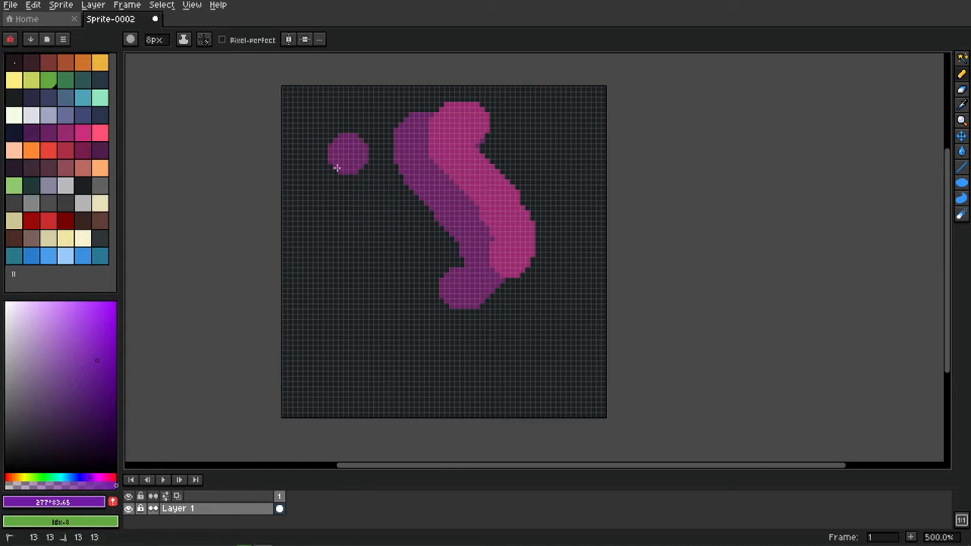
{"action": "left_click_drag", "start_coordinate": [348, 152], "coordinate": [342, 277]}
{"action": "scroll", "coordinate": [385, 221], "scroll_direction": "down", "scroll_amount": 2}
{"action": "mouse_move", "coordinate": [382, 148]}
{"action": "left_mouse_down"}
{"action": "mouse_move", "coordinate": [368, 171]}
{"action": "mouse_move", "coordinate": [383, 282]}
{"action": "left_mouse_up"}
Lower the colour's saturation and paint a tan S-shaped stroke down the middle.
{"action": "scroll", "coordinate": [477, 357], "scroll_direction": "down", "scroll_amount": 1}
{"action": "key", "text": "space"}
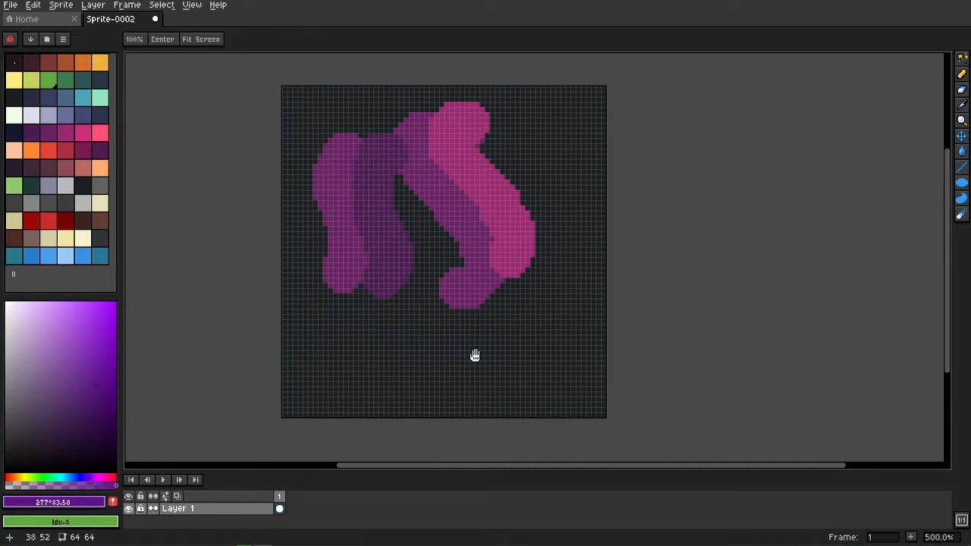
{"action": "key", "text": "space"}
{"action": "scroll", "coordinate": [452, 299], "scroll_direction": "down", "scroll_amount": 3}
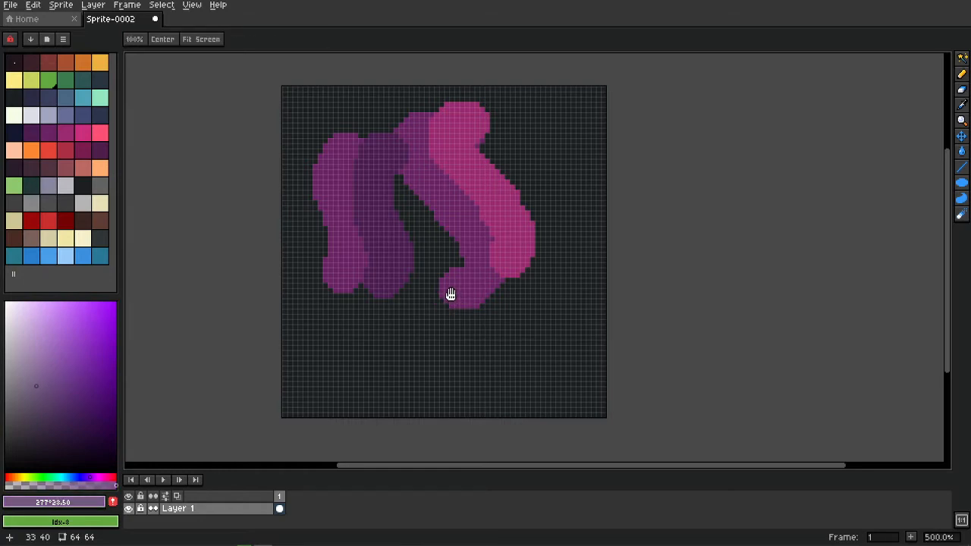
{"action": "scroll", "coordinate": [449, 293], "scroll_direction": "down", "scroll_amount": 3}
{"action": "mouse_move", "coordinate": [409, 148]}
{"action": "left_mouse_down"}
{"action": "mouse_move", "coordinate": [383, 184]}
{"action": "mouse_move", "coordinate": [398, 285]}
{"action": "left_mouse_up"}
Paint a purple band over the tan stroke, then raise the colour's value with Space and scroll.
{"action": "key", "text": "space"}
{"action": "scroll", "coordinate": [447, 307], "scroll_direction": "up", "scroll_amount": 10}
{"action": "left_click", "coordinate": [431, 145]}
{"action": "left_click_drag", "start_coordinate": [430, 145], "coordinate": [422, 297]}
{"action": "key", "text": "space"}
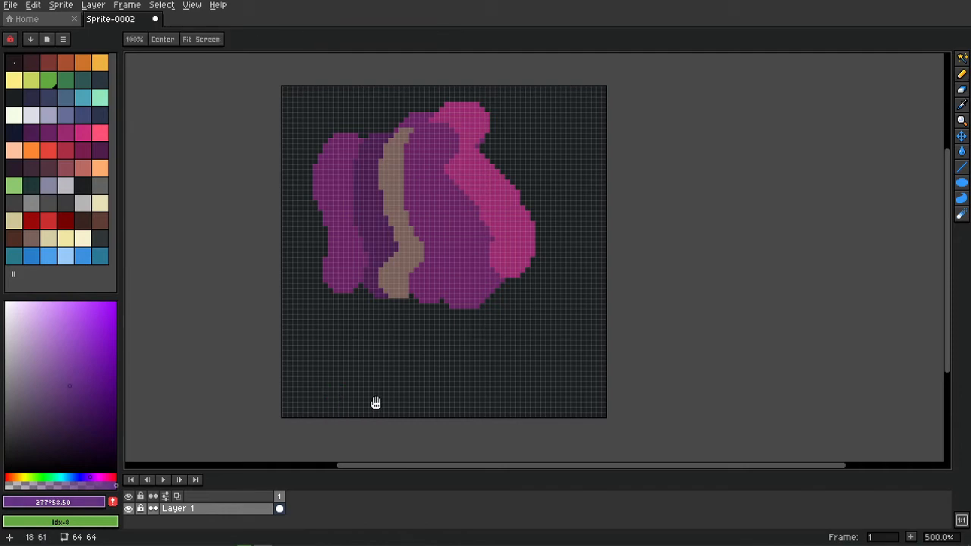
{"action": "scroll", "coordinate": [383, 397], "scroll_direction": "up", "scroll_amount": 2}
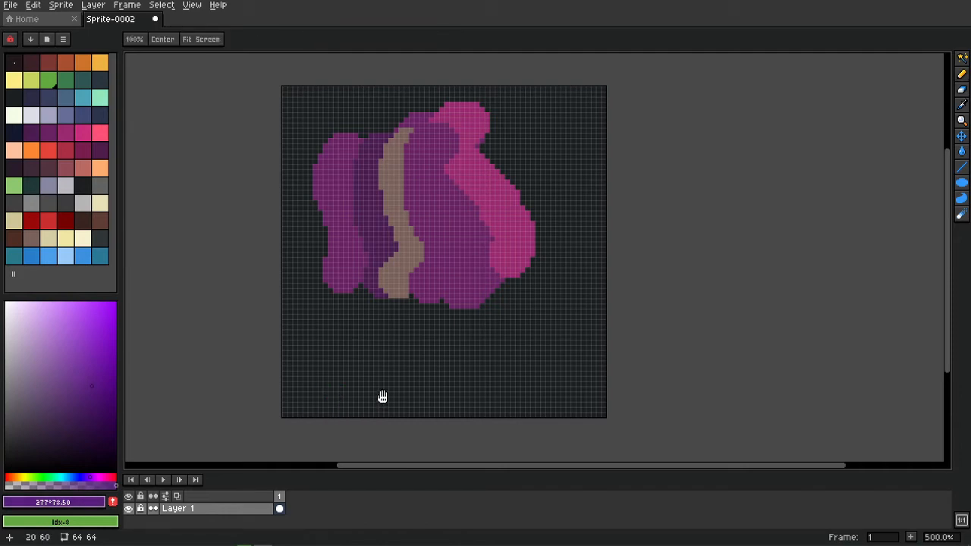
{"action": "scroll", "coordinate": [382, 395], "scroll_direction": "up", "scroll_amount": 4}
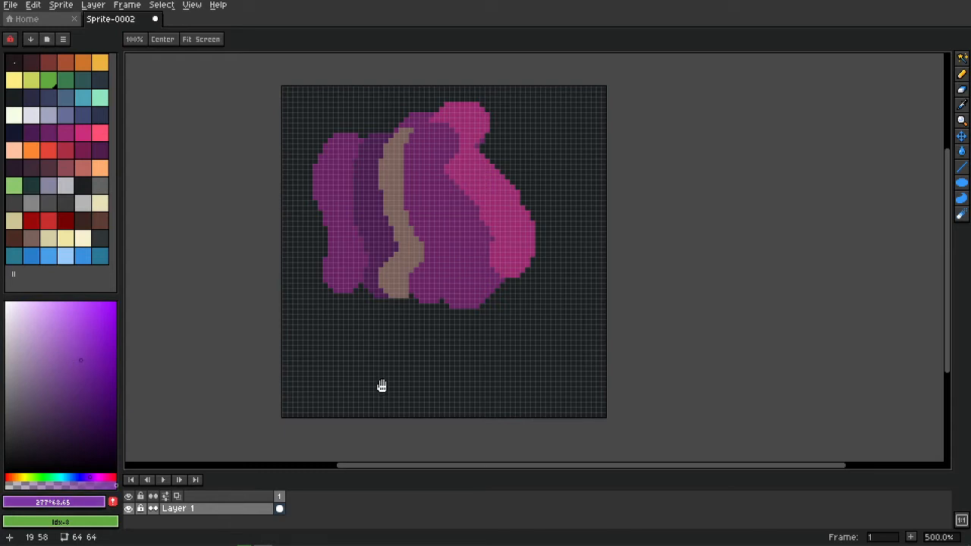
{"action": "scroll", "coordinate": [382, 386], "scroll_direction": "down", "scroll_amount": 4}
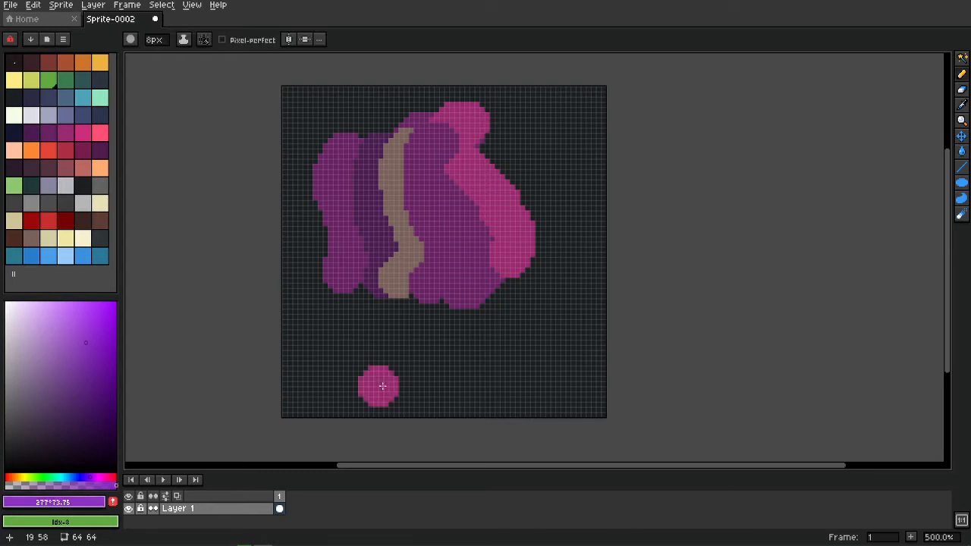
{"action": "scroll", "coordinate": [381, 386], "scroll_direction": "up", "scroll_amount": 2}
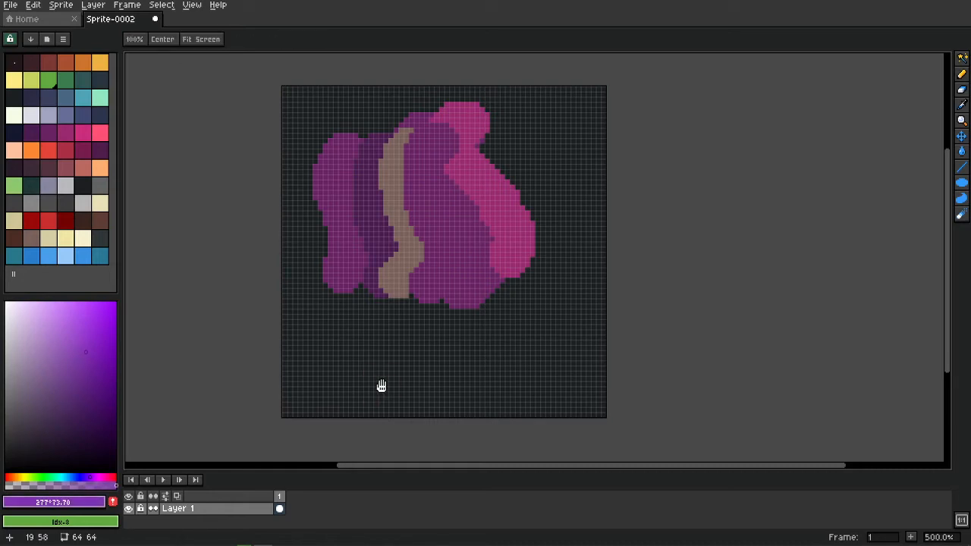
Paint a pink diagonal stroke across the purple shapes, then add and undo a small test stroke.
{"action": "key", "text": "b"}
{"action": "left_click_drag", "start_coordinate": [383, 180], "coordinate": [417, 214]}
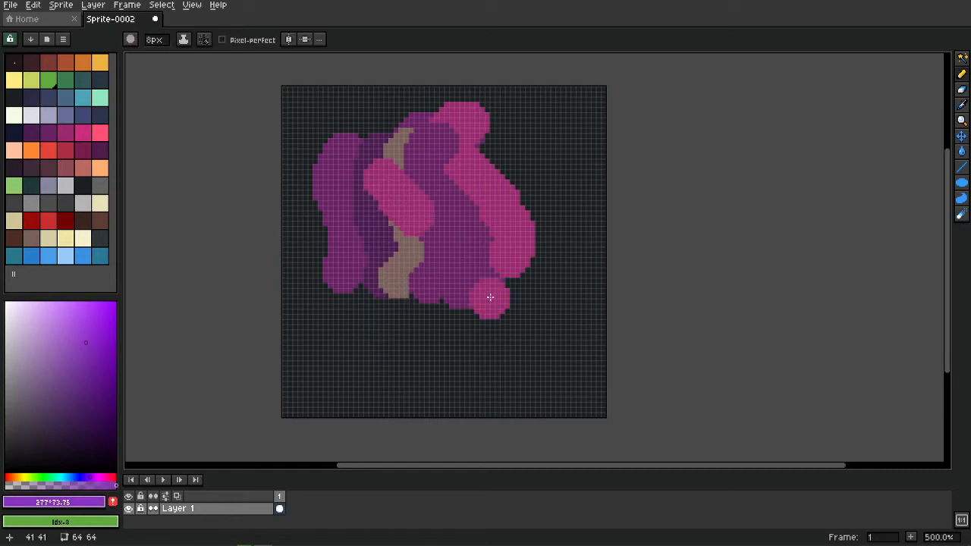
{"action": "left_click", "coordinate": [83, 502]}
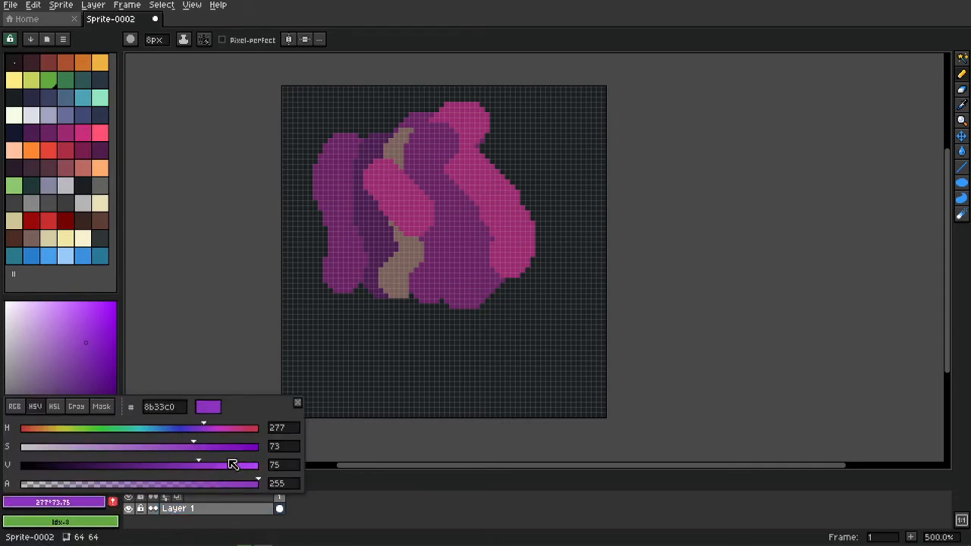
{"action": "left_click", "coordinate": [298, 404]}
{"action": "left_click_drag", "start_coordinate": [432, 311], "coordinate": [435, 343]}
{"action": "key", "text": "ctrl+z"}
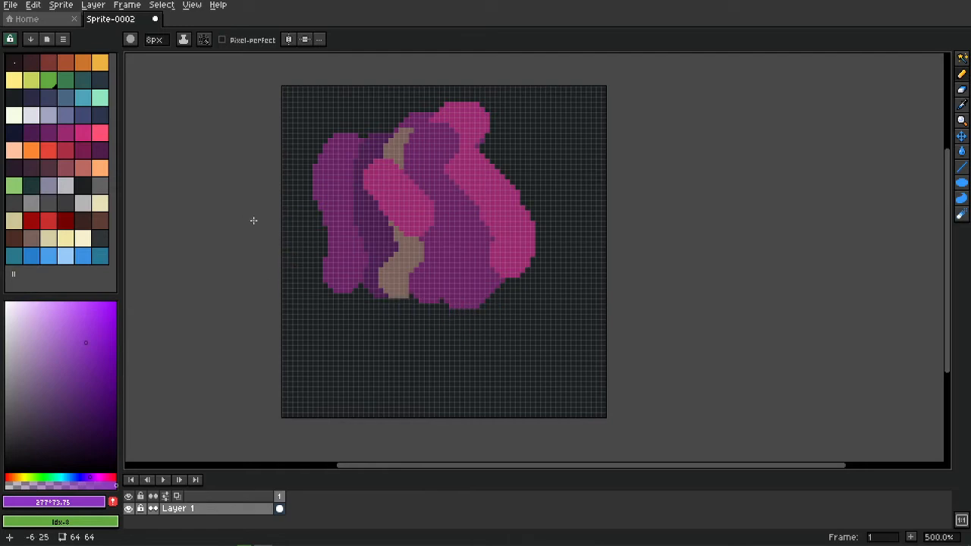
Sweep the paint colour's hue, saturation and value with the wheel to yellow, then undo the later strokes.
{"action": "key", "text": "h"}
{"action": "scroll", "coordinate": [342, 313], "scroll_direction": "down", "scroll_amount": 12}
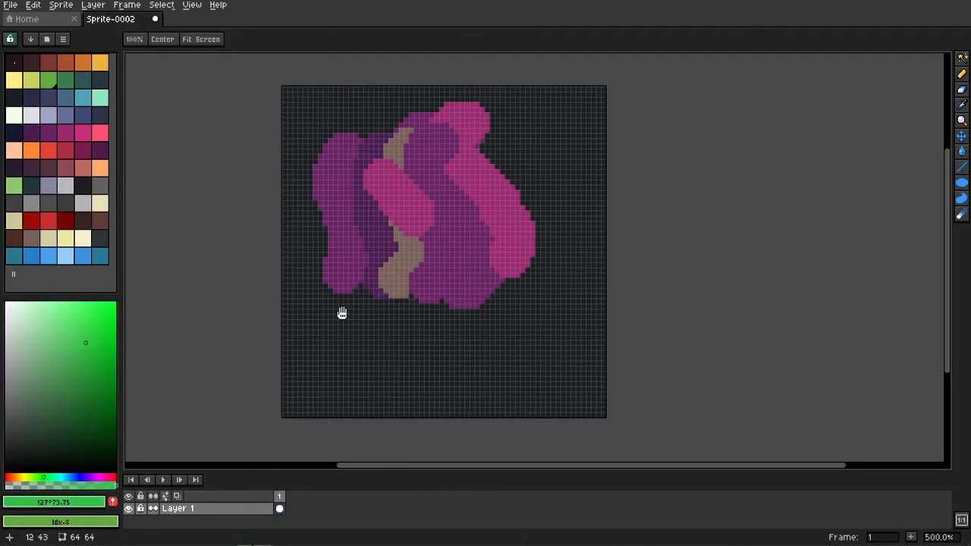
{"action": "scroll", "coordinate": [342, 313], "scroll_direction": "down", "scroll_amount": 20}
{"action": "scroll", "coordinate": [343, 313], "scroll_direction": "up", "scroll_amount": 20}
{"action": "scroll", "coordinate": [342, 313], "scroll_direction": "down", "scroll_amount": 20}
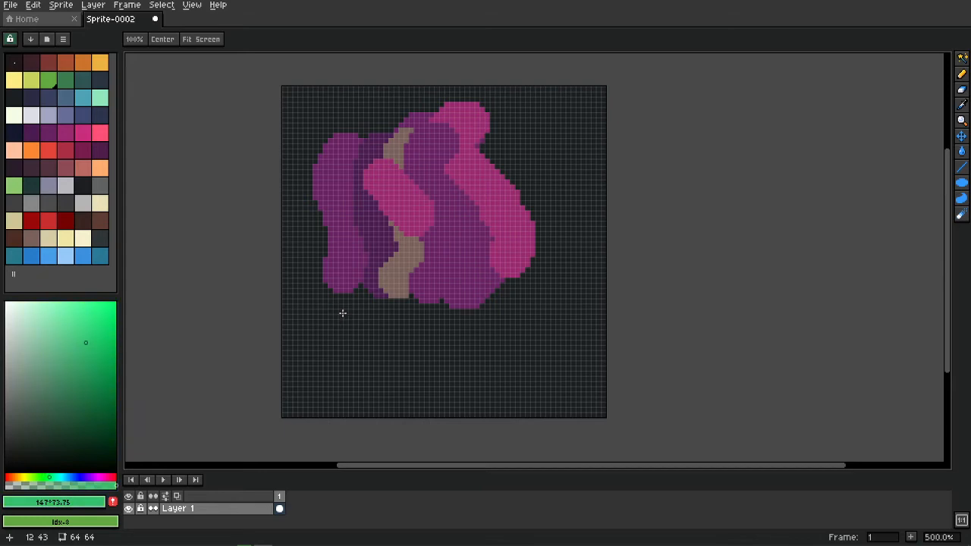
{"action": "scroll", "coordinate": [232, 354], "scroll_direction": "down", "scroll_amount": 5}
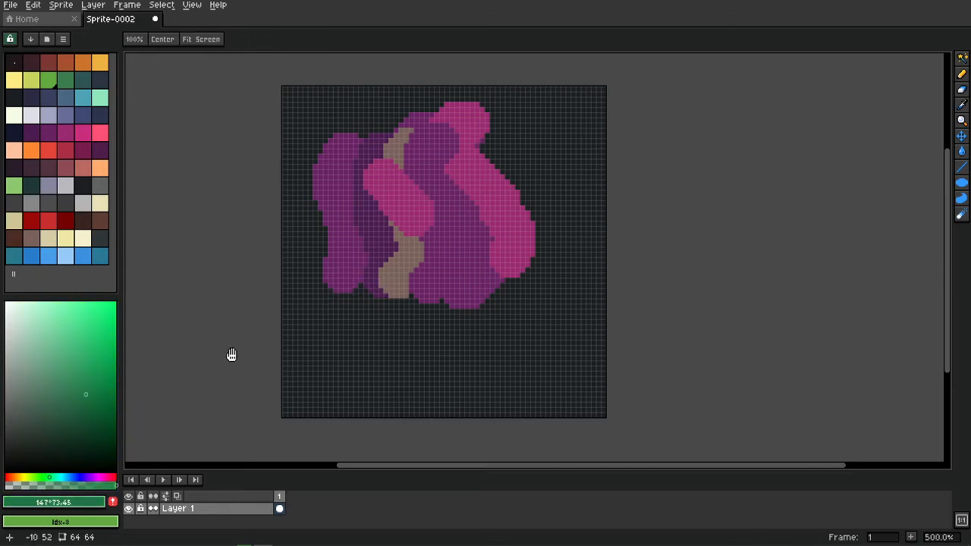
{"action": "scroll", "coordinate": [232, 354], "scroll_direction": "up", "scroll_amount": 6}
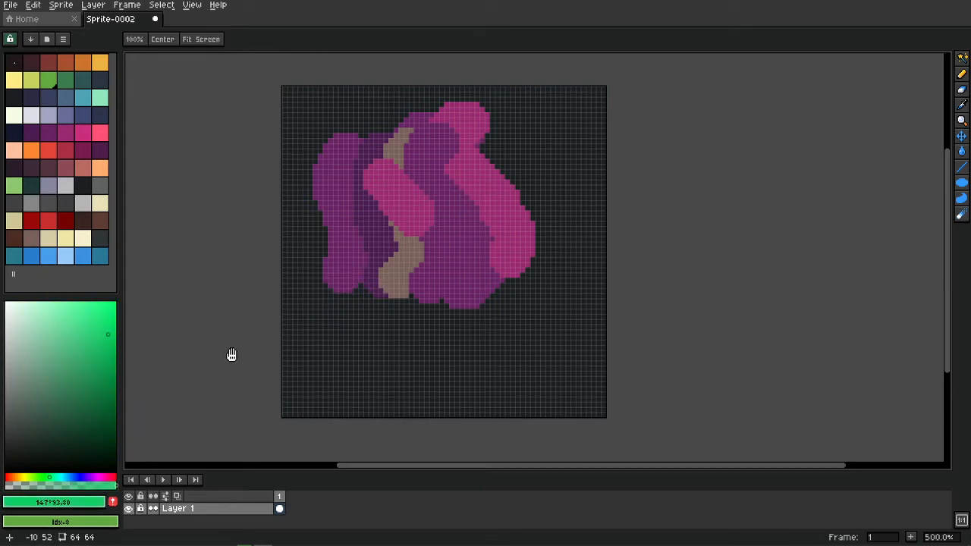
{"action": "scroll", "coordinate": [232, 354], "scroll_direction": "down", "scroll_amount": 8}
{"action": "scroll", "coordinate": [232, 354], "scroll_direction": "up", "scroll_amount": 6}
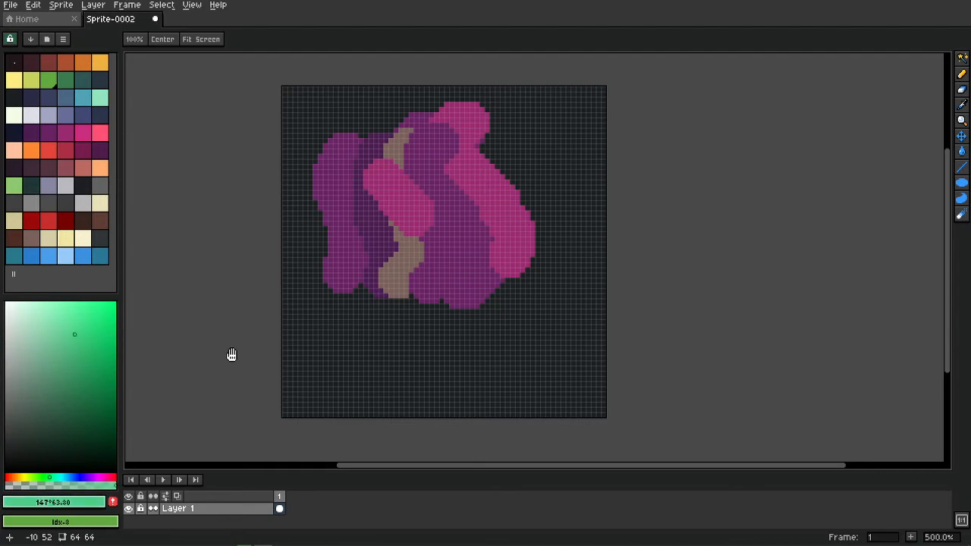
{"action": "scroll", "coordinate": [232, 354], "scroll_direction": "down", "scroll_amount": 5}
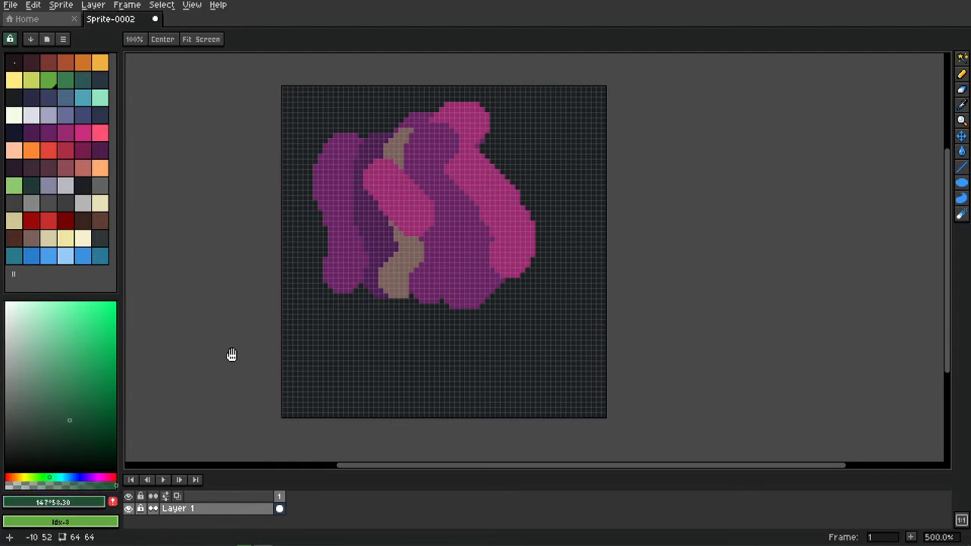
{"action": "scroll", "coordinate": [231, 354], "scroll_direction": "up", "scroll_amount": 3}
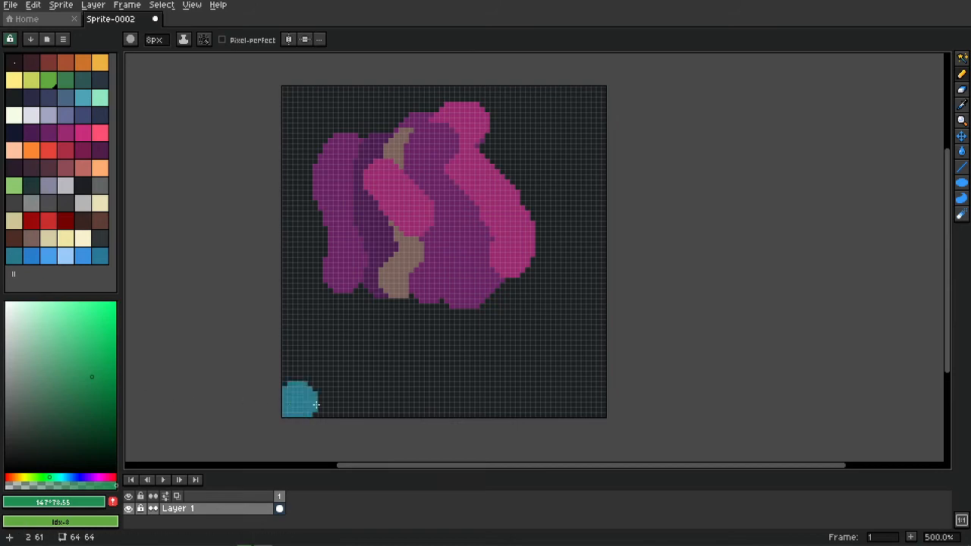
{"action": "scroll", "coordinate": [321, 396], "scroll_direction": "down", "scroll_amount": 2}
{"action": "scroll", "coordinate": [317, 392], "scroll_direction": "down", "scroll_amount": 7}
{"action": "key", "text": "b"}
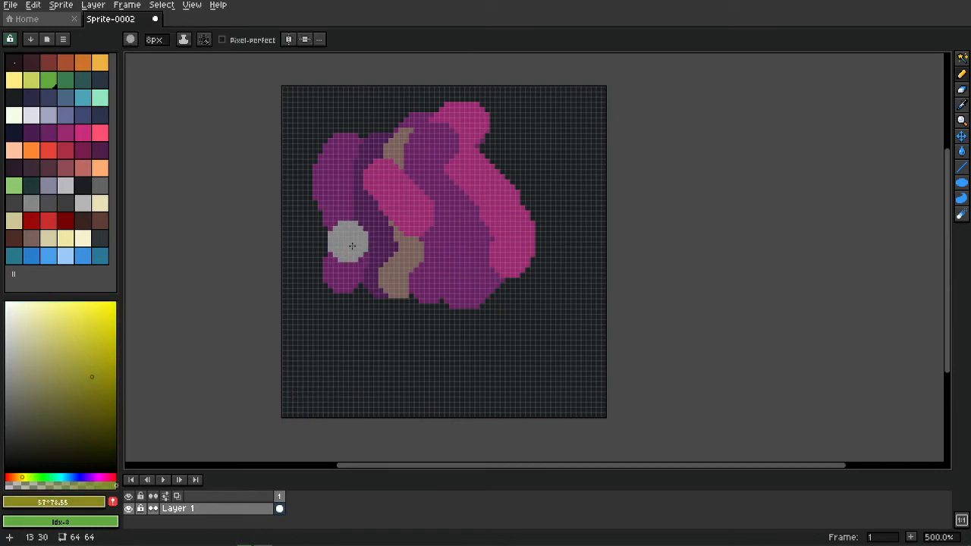
{"action": "key", "text": "ctrl+z"}
{"action": "key", "text": "ctrl+z"}
{"action": "key", "text": "ctrl+z"}
{"action": "key", "text": "ctrl+z"}
{"action": "key", "text": "ctrl+z"}
{"action": "key", "text": "ctrl+z"}
{"action": "key", "text": "ctrl+z"}
{"action": "key", "text": "ctrl+z"}
{"action": "key", "text": "ctrl+z"}
{"action": "key", "text": "ctrl+z"}
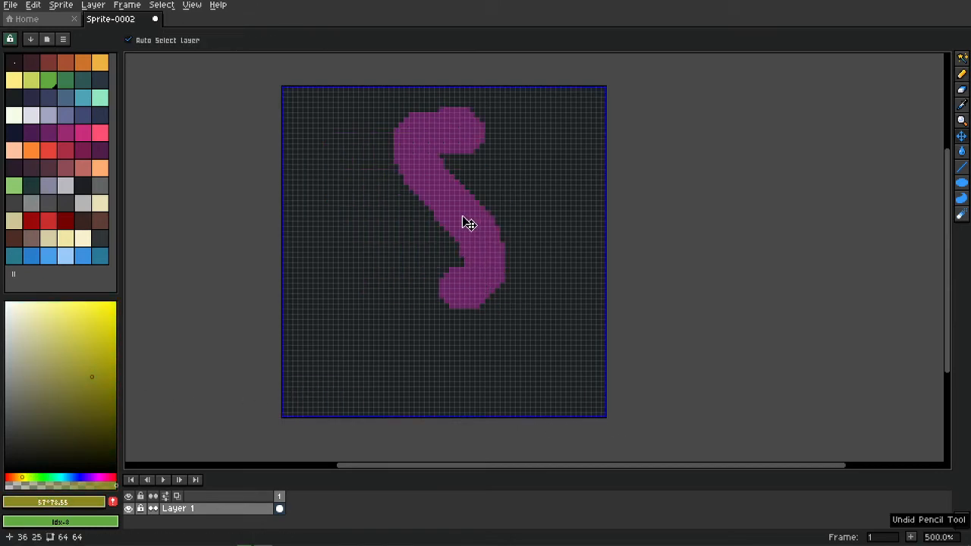
Pan around the cleared canvas, browsing the Edit menu without choosing a command.
{"action": "left_click_drag", "start_coordinate": [433, 245], "coordinate": [493, 253]}
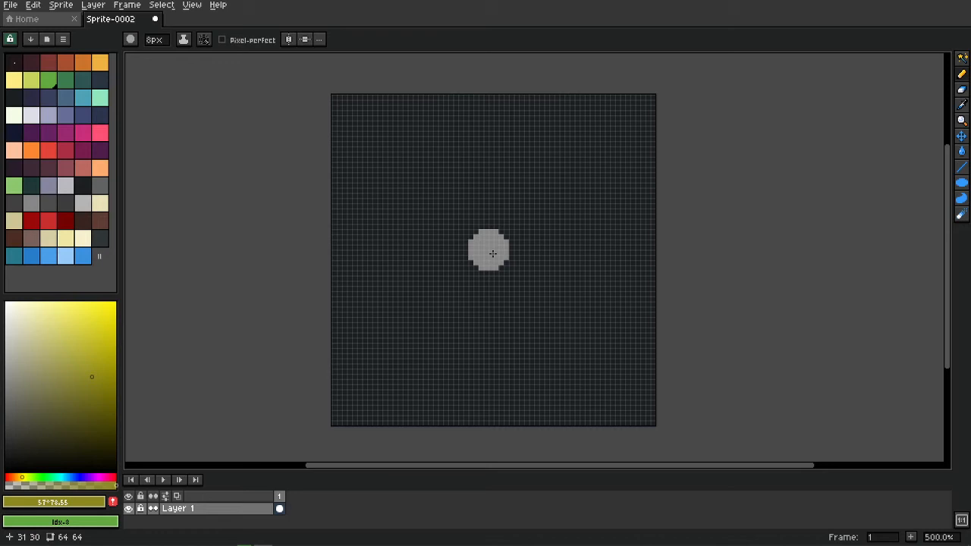
{"action": "left_click_drag", "start_coordinate": [518, 231], "coordinate": [488, 228]}
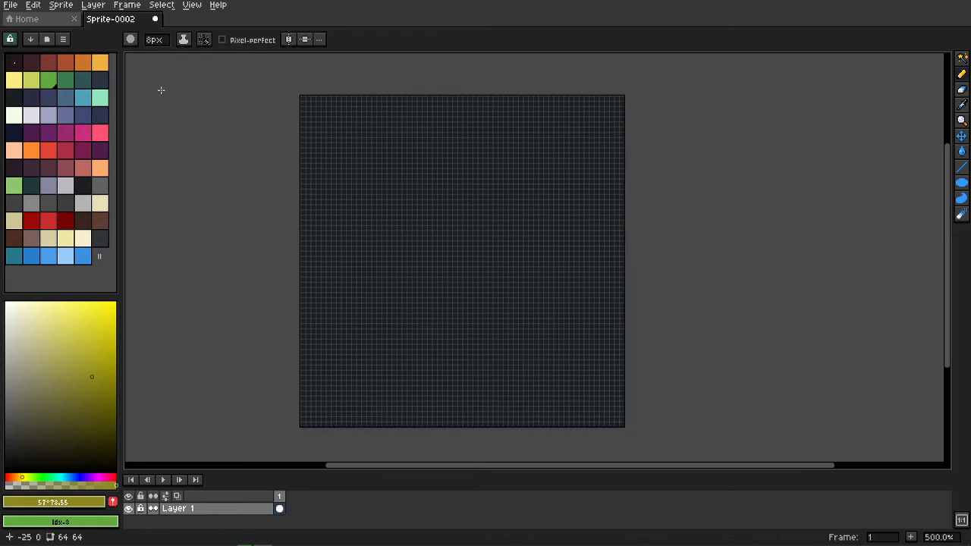
{"action": "left_click_drag", "start_coordinate": [428, 221], "coordinate": [392, 206]}
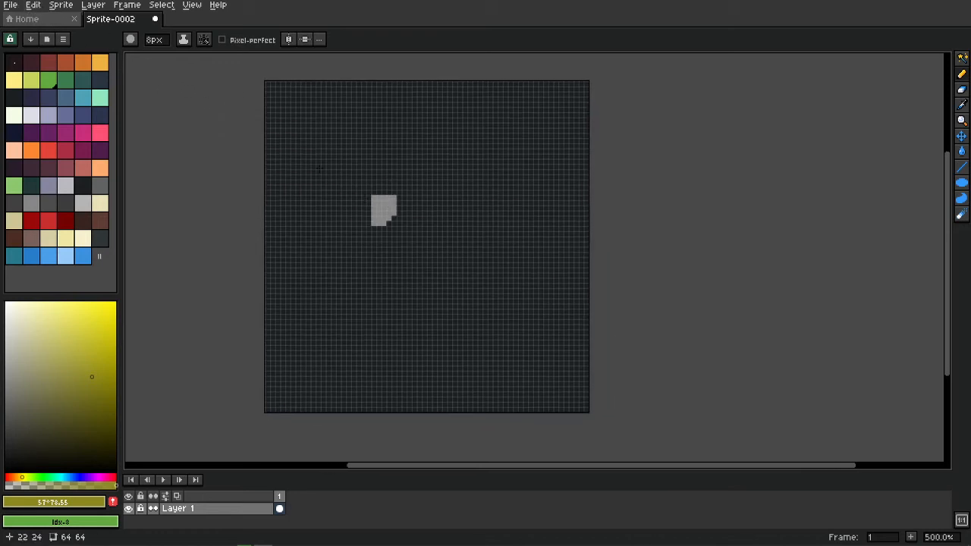
{"action": "left_click", "coordinate": [43, 7]}
{"action": "left_click", "coordinate": [409, 273]}
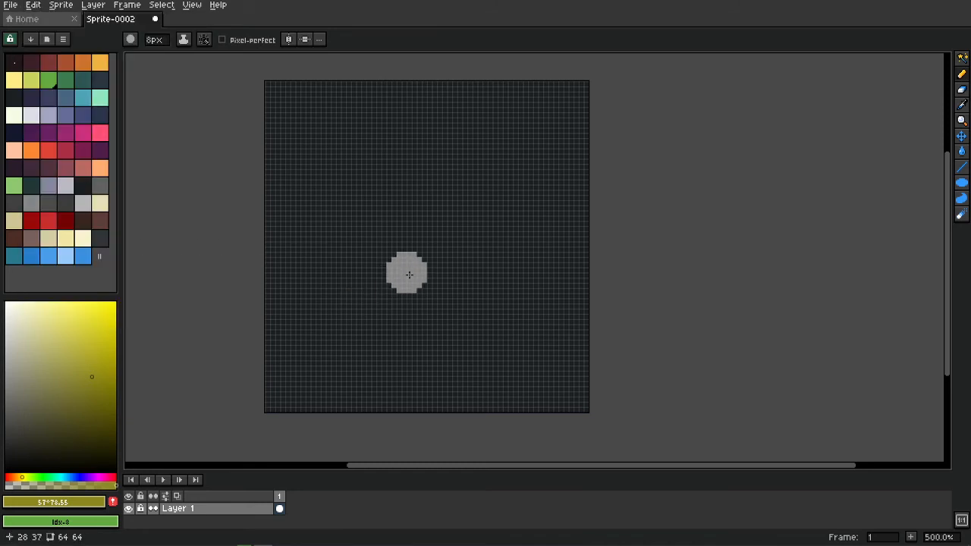
{"action": "left_click_drag", "start_coordinate": [397, 226], "coordinate": [426, 227]}
{"action": "left_click_drag", "start_coordinate": [495, 265], "coordinate": [506, 278]}
Brighten the foreground colour to yellow-green and start a yellow curve near the canvas top.
{"action": "left_click_drag", "start_coordinate": [80, 369], "coordinate": [92, 343]}
{"action": "key", "text": "space"}
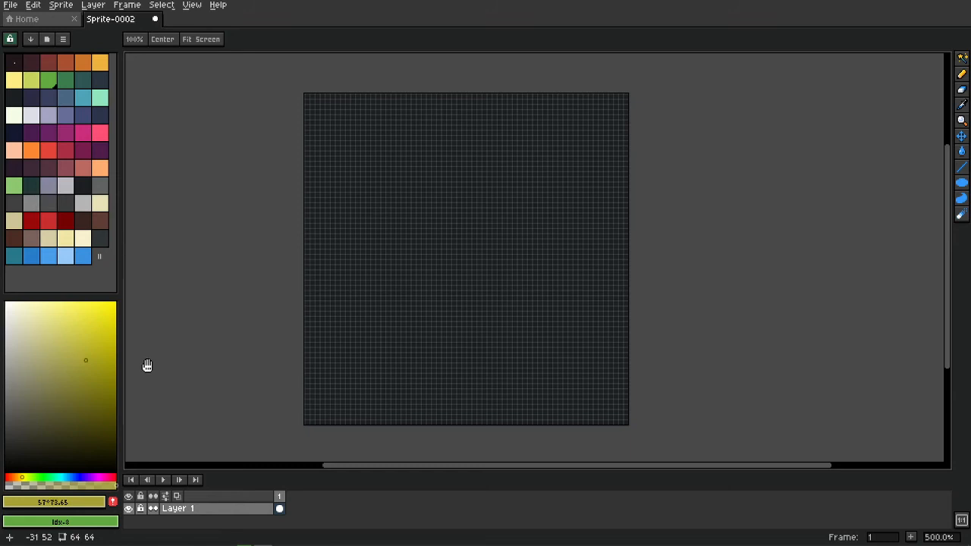
{"action": "left_click_drag", "start_coordinate": [406, 352], "coordinate": [407, 371]}
{"action": "left_click_drag", "start_coordinate": [451, 339], "coordinate": [511, 335]}
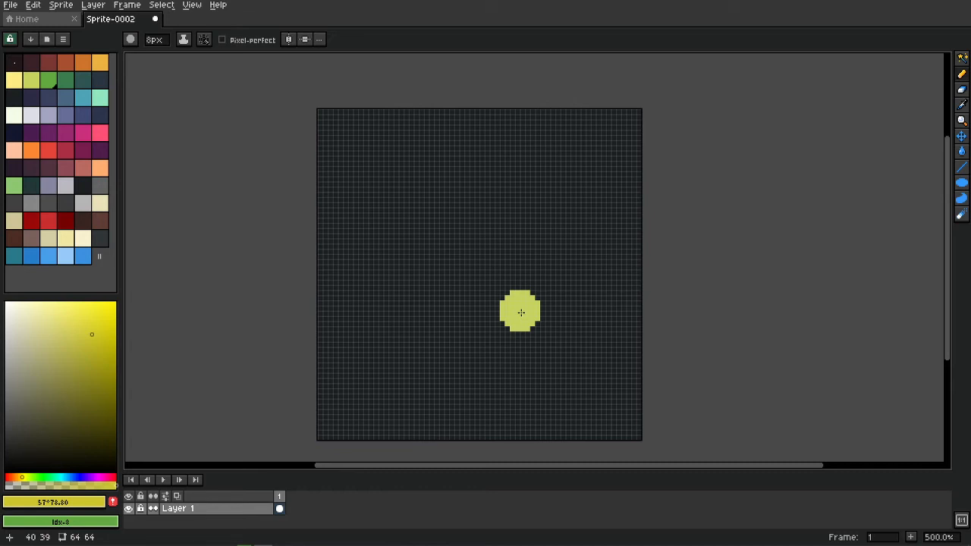
{"action": "mouse_move", "coordinate": [536, 317]}
{"action": "left_mouse_down"}
{"action": "mouse_move", "coordinate": [509, 316]}
{"action": "mouse_move", "coordinate": [523, 306]}
{"action": "left_mouse_up"}
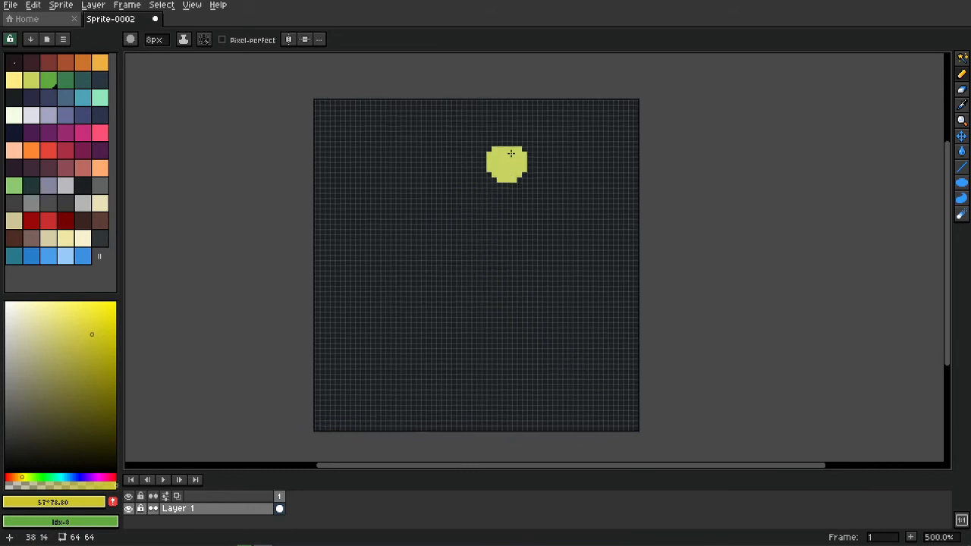
{"action": "left_click_drag", "start_coordinate": [504, 148], "coordinate": [464, 196]}
Extend the yellow curve into an S, then paint a darker grey stroke and undo its stray blob.
{"action": "mouse_move", "coordinate": [596, 318]}
{"action": "left_mouse_down"}
{"action": "mouse_move", "coordinate": [375, 360]}
{"action": "mouse_move", "coordinate": [471, 343]}
{"action": "left_mouse_up"}
{"action": "key", "text": "space"}
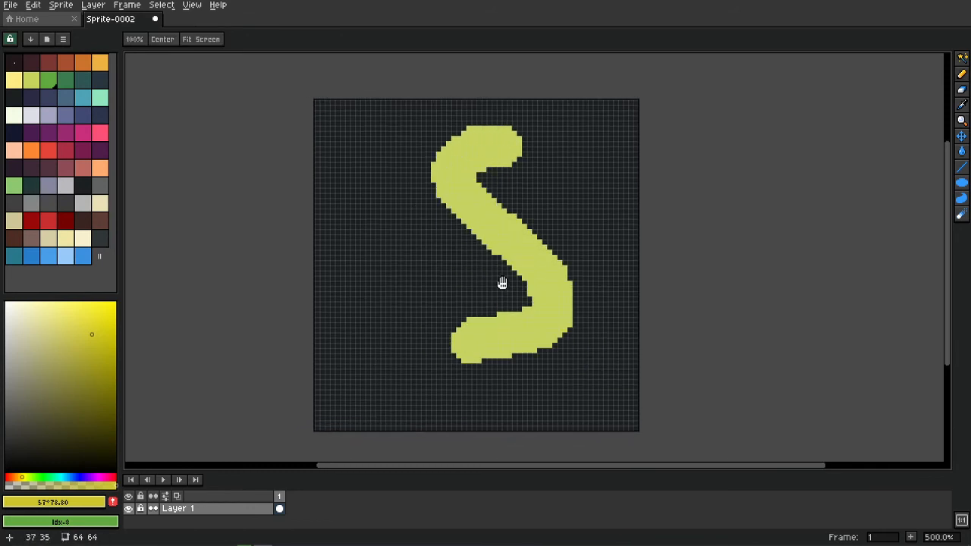
{"action": "scroll", "coordinate": [500, 278], "scroll_direction": "down", "scroll_amount": 2}
{"action": "mouse_move", "coordinate": [531, 156]}
{"action": "left_mouse_down"}
{"action": "mouse_move", "coordinate": [471, 173]}
{"action": "mouse_move", "coordinate": [484, 207]}
{"action": "mouse_move", "coordinate": [568, 257]}
{"action": "mouse_move", "coordinate": [514, 376]}
{"action": "left_mouse_up"}
{"action": "key", "text": "ctrl+z"}
Paint a yellow stroke, then a hue-shifted green stroke, down the S's right side.
{"action": "key", "text": "space"}
{"action": "scroll", "coordinate": [470, 303], "scroll_direction": "up", "scroll_amount": 3}
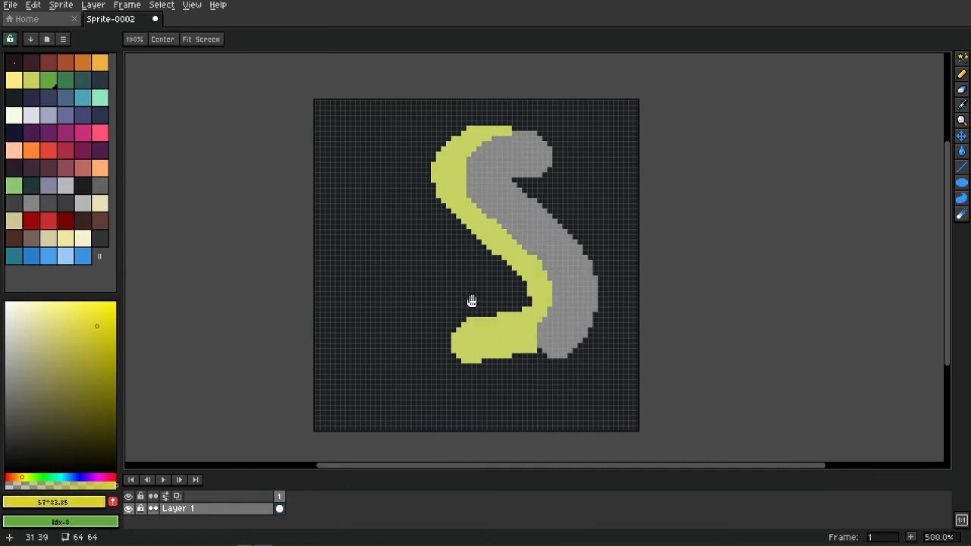
{"action": "mouse_move", "coordinate": [565, 156]}
{"action": "left_mouse_down"}
{"action": "mouse_move", "coordinate": [584, 281]}
{"action": "mouse_move", "coordinate": [538, 361]}
{"action": "left_mouse_up"}
{"action": "key", "text": "space"}
{"action": "scroll", "coordinate": [471, 383], "scroll_direction": "down", "scroll_amount": 3}
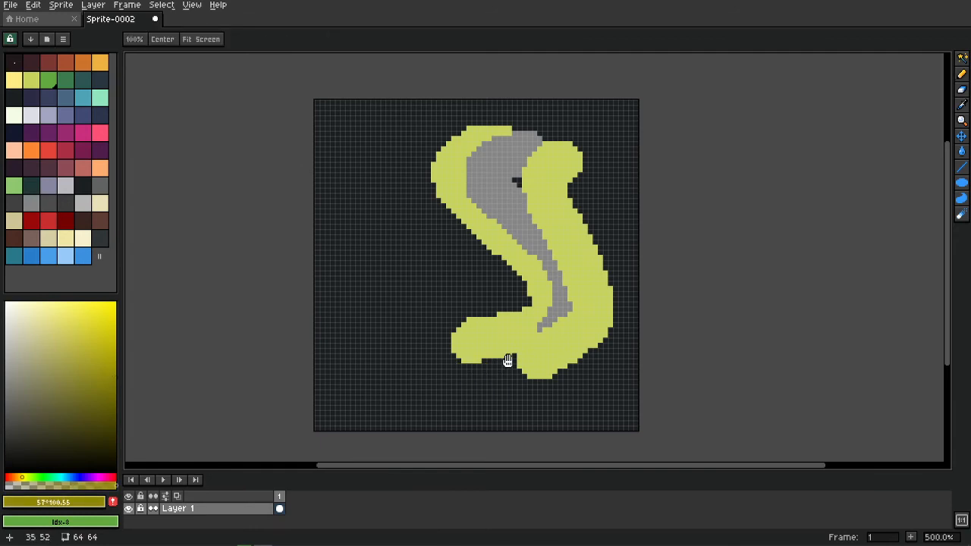
{"action": "key", "text": "space"}
{"action": "key", "text": "space"}
{"action": "scroll", "coordinate": [581, 166], "scroll_direction": "up", "scroll_amount": 5}
{"action": "mouse_move", "coordinate": [593, 165]}
{"action": "left_mouse_down"}
{"action": "mouse_move", "coordinate": [573, 203]}
{"action": "mouse_move", "coordinate": [625, 299]}
{"action": "mouse_move", "coordinate": [578, 355]}
{"action": "left_mouse_up"}
Dab green at the tail, then paint brighter green and mint strokes down the S's left side.
{"action": "left_click", "coordinate": [436, 338]}
{"action": "scroll", "coordinate": [421, 326], "scroll_direction": "up", "scroll_amount": 5}
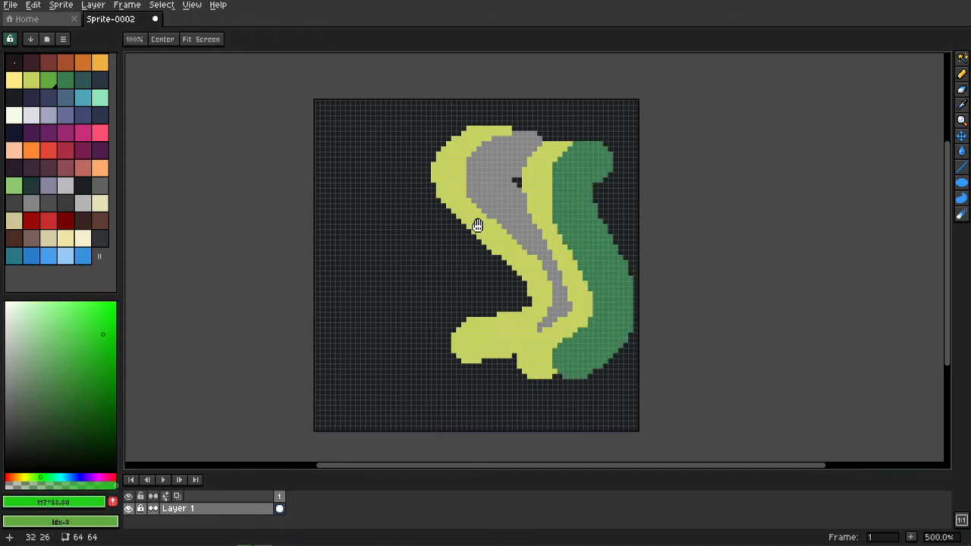
{"action": "mouse_move", "coordinate": [457, 143]}
{"action": "left_mouse_down"}
{"action": "mouse_move", "coordinate": [473, 274]}
{"action": "mouse_move", "coordinate": [529, 313]}
{"action": "mouse_move", "coordinate": [455, 350]}
{"action": "left_mouse_up"}
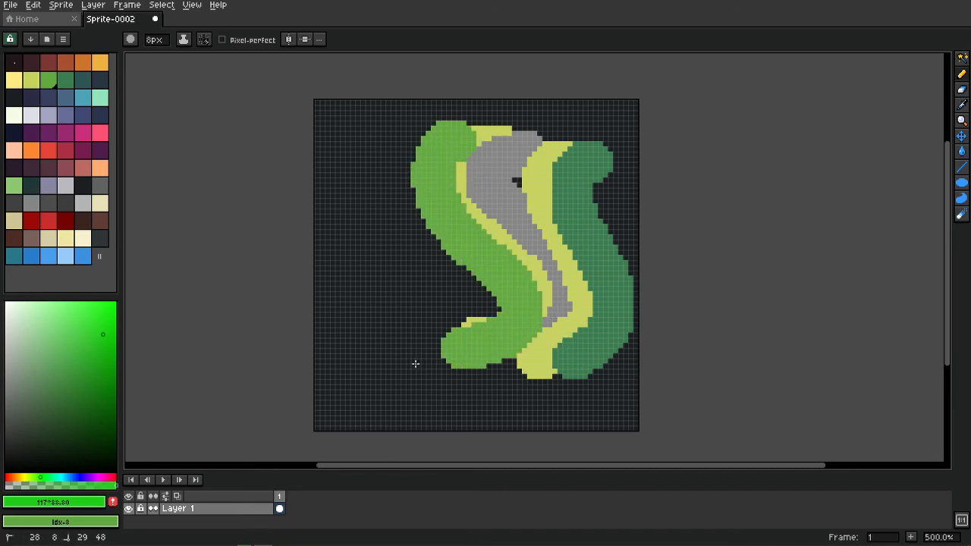
{"action": "key", "text": "space"}
{"action": "scroll", "coordinate": [450, 304], "scroll_direction": "up", "scroll_amount": 3}
{"action": "scroll", "coordinate": [449, 303], "scroll_direction": "up", "scroll_amount": 1}
{"action": "mouse_move", "coordinate": [430, 134]}
{"action": "left_mouse_down"}
{"action": "mouse_move", "coordinate": [399, 166]}
{"action": "mouse_move", "coordinate": [412, 232]}
{"action": "mouse_move", "coordinate": [514, 313]}
{"action": "mouse_move", "coordinate": [496, 341]}
{"action": "mouse_move", "coordinate": [437, 338]}
{"action": "left_mouse_up"}
Shift the colour value down and paint a wide mint band over the S's left side.
{"action": "key", "text": "space"}
{"action": "scroll", "coordinate": [443, 333], "scroll_direction": "down", "scroll_amount": 3}
{"action": "scroll", "coordinate": [455, 327], "scroll_direction": "down", "scroll_amount": 1}
{"action": "mouse_move", "coordinate": [407, 127]}
{"action": "left_mouse_down"}
{"action": "mouse_move", "coordinate": [362, 187]}
{"action": "mouse_move", "coordinate": [409, 276]}
{"action": "mouse_move", "coordinate": [523, 420]}
{"action": "mouse_move", "coordinate": [600, 247]}
{"action": "mouse_move", "coordinate": [423, 245]}
{"action": "mouse_move", "coordinate": [568, 349]}
{"action": "mouse_move", "coordinate": [484, 285]}
{"action": "mouse_move", "coordinate": [546, 369]}
{"action": "mouse_move", "coordinate": [510, 352]}
{"action": "left_mouse_up"}
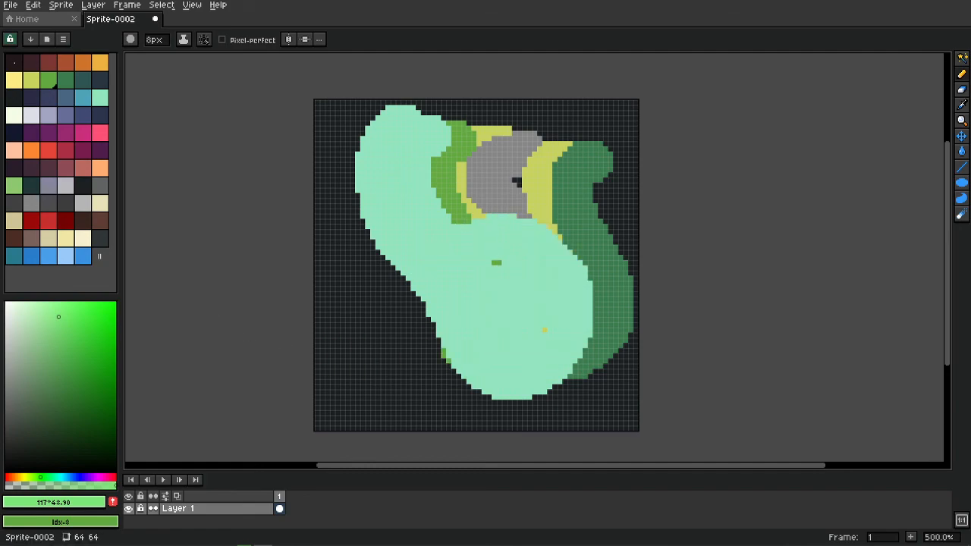